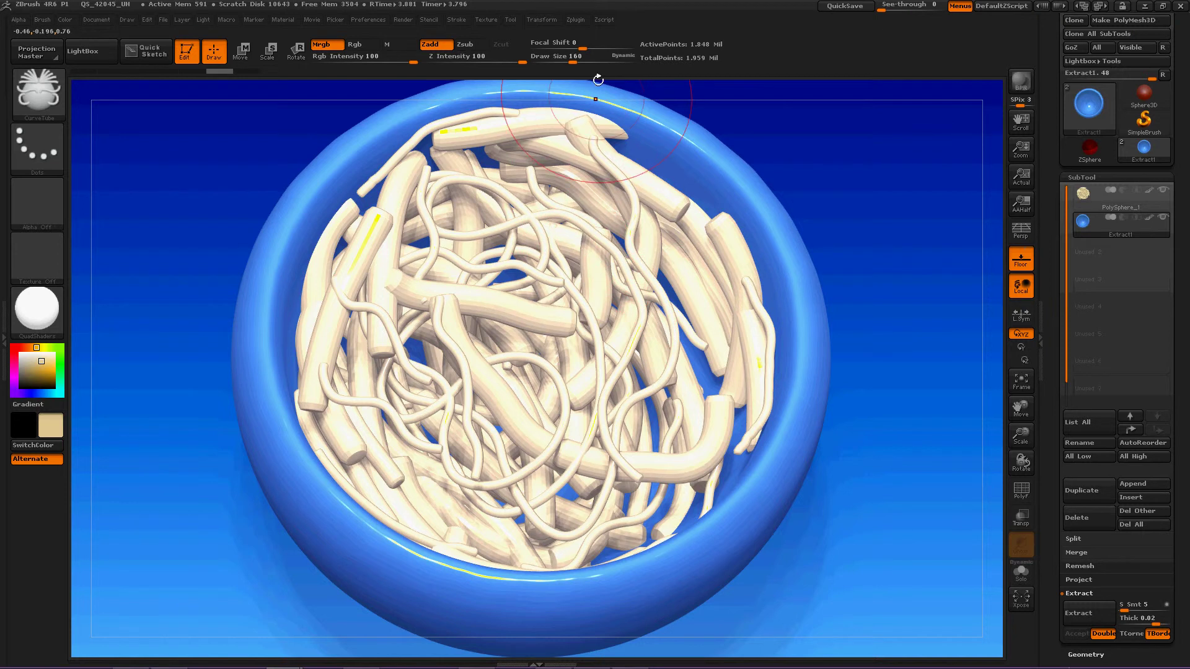
# Step: Adjust Draw Size, pushing it to maximum and then back down to a small size
pyautogui.click(541, 64)
pyautogui.moveTo(542, 63); pyautogui.dragTo(650, 82)
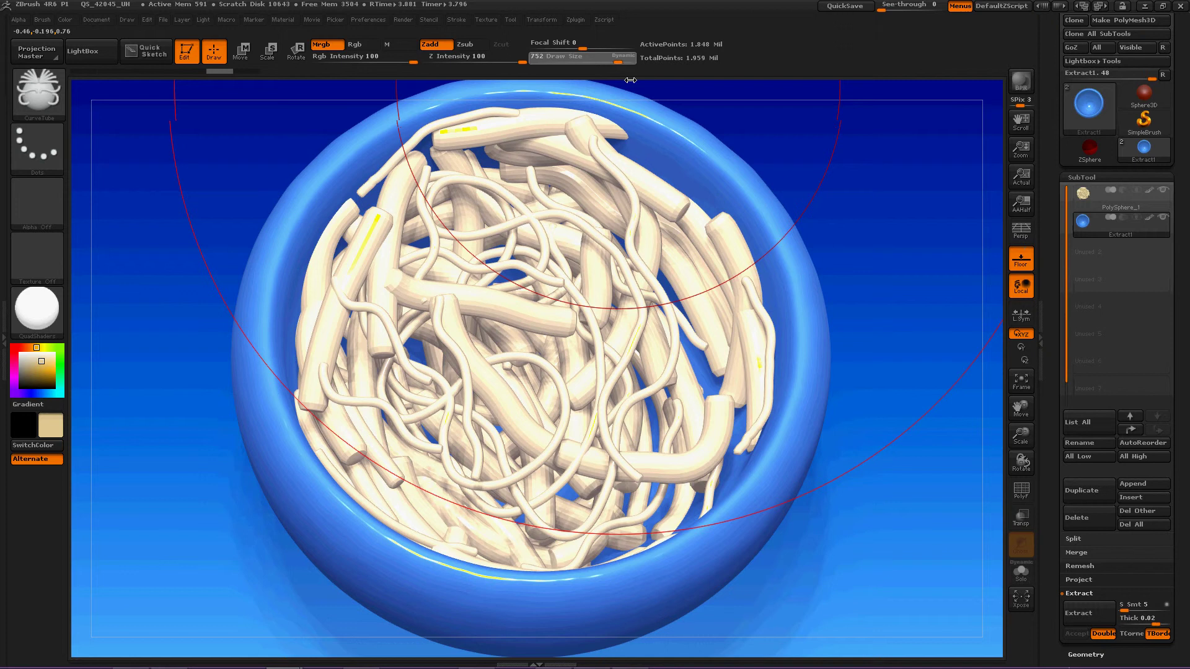
pyautogui.moveTo(650, 82); pyautogui.dragTo(548, 78)
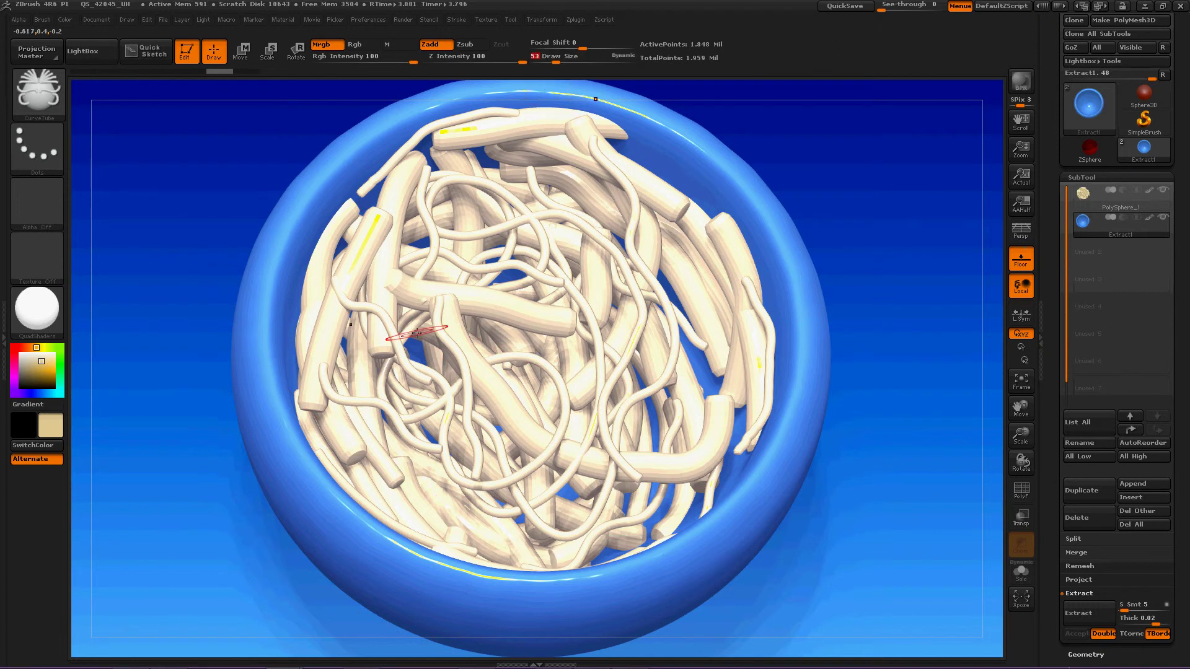
# Step: Select the CurveTube brush (B, C, T) and make the next tube thicker
pyautogui.press('b')
pyautogui.press('c')
pyautogui.press('t')
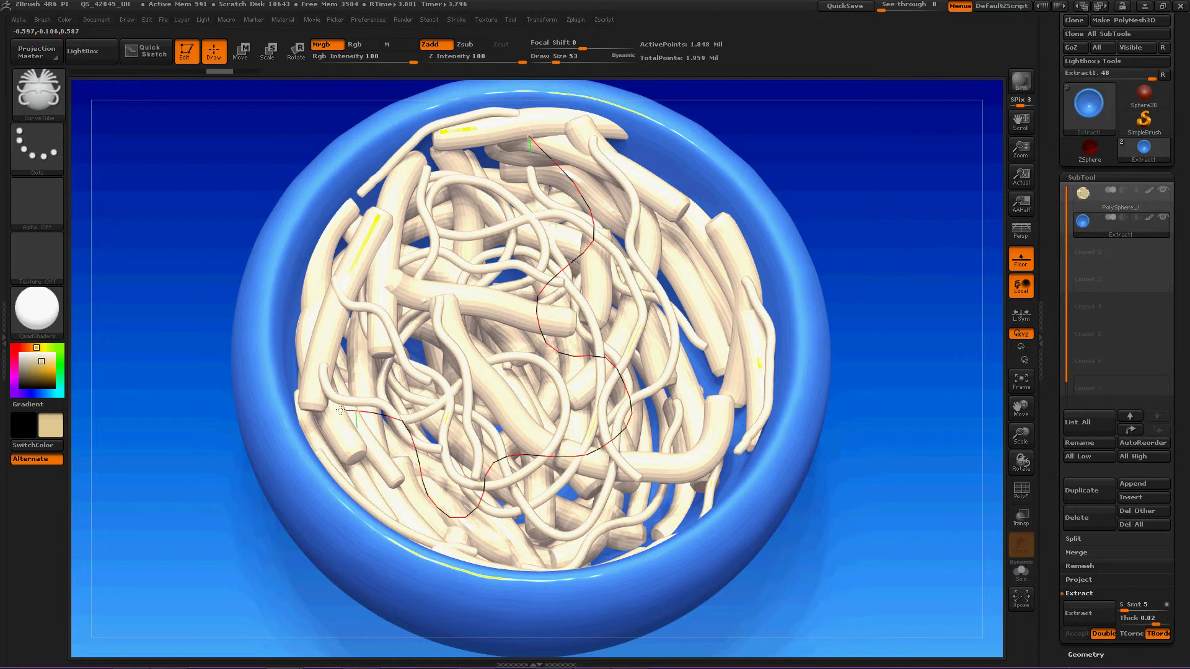
pyautogui.press(']')
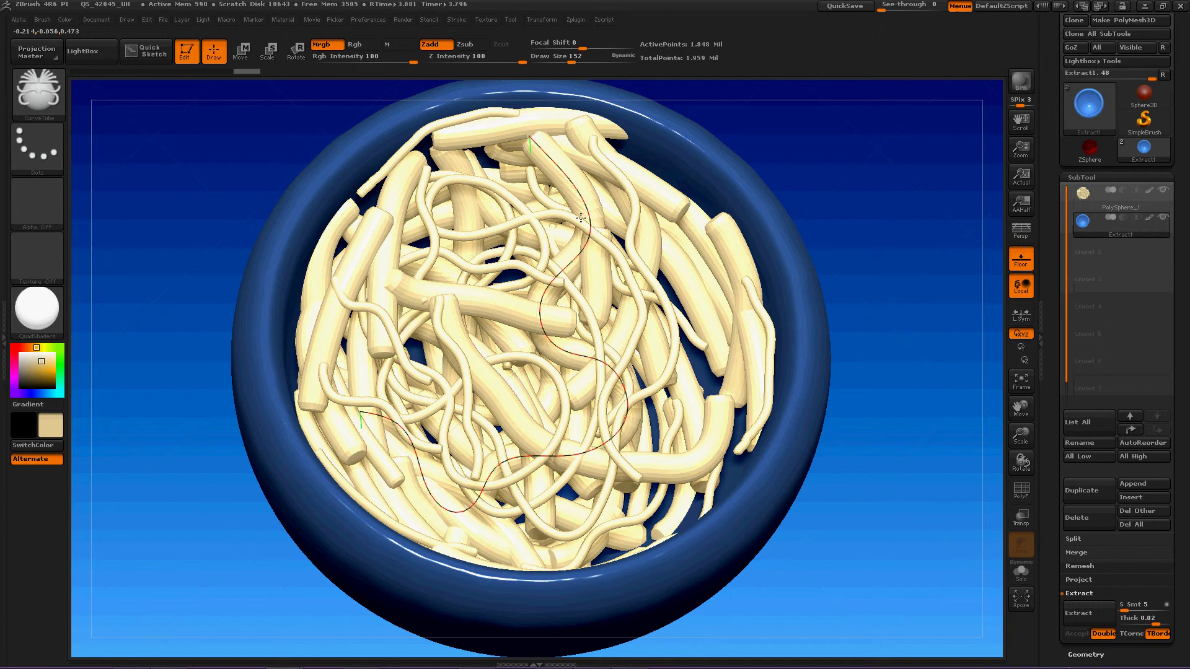
# Step: Draw a long noodle tube through the bowl, undo it, and lay a new tube path across the noodles
pyautogui.moveTo(581, 217)
pyautogui.mouseDown()
pyautogui.moveTo(460, 177)
pyautogui.moveTo(686, 346)
pyautogui.moveTo(404, 179)
pyautogui.moveTo(591, 435)
pyautogui.moveTo(909, 121)
pyautogui.moveTo(594, 88)
pyautogui.moveTo(581, 509)
pyautogui.mouseUp()
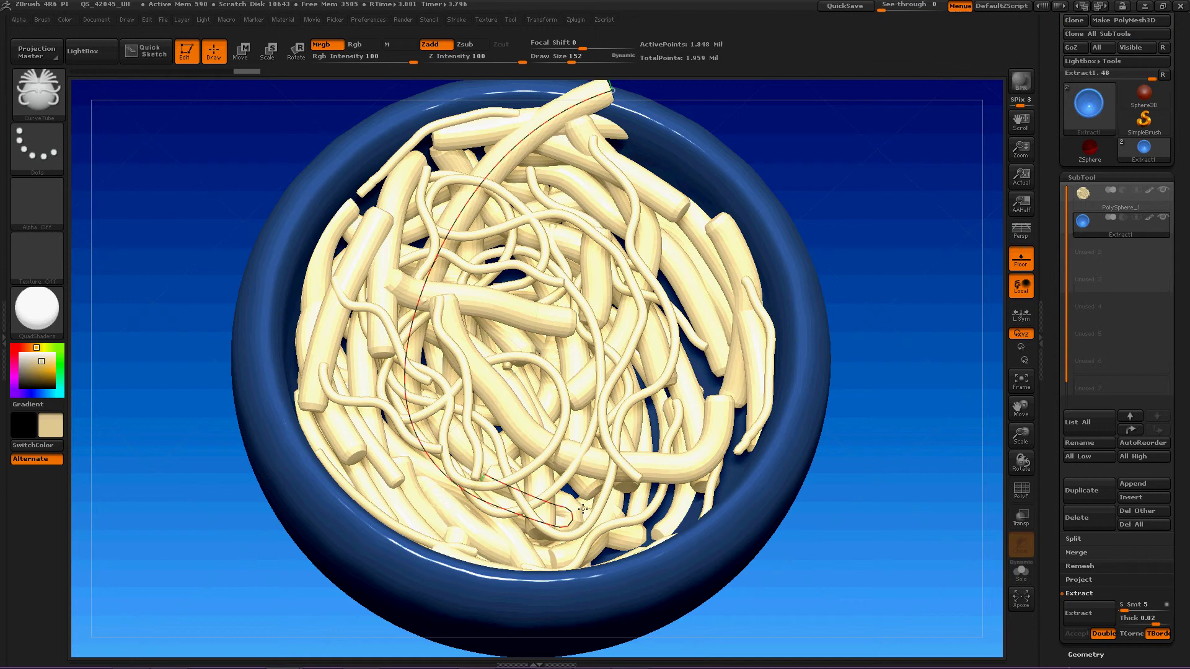
pyautogui.hotkey('ctrl', 'z')
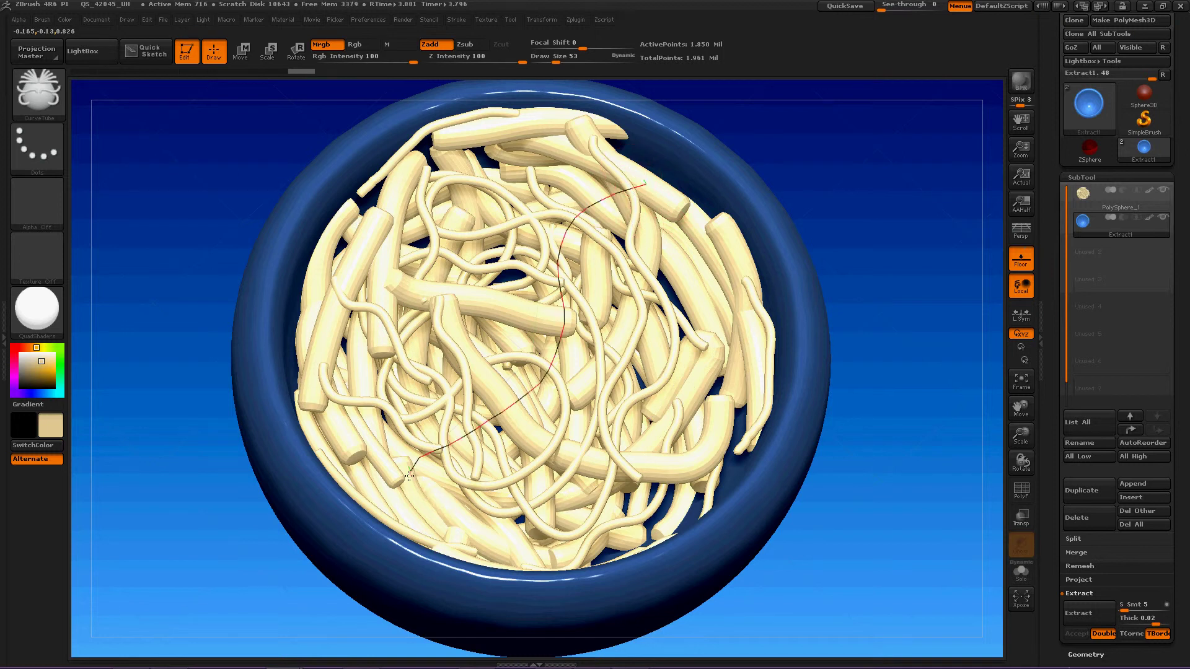
pyautogui.keyDown('ctrl'); pyautogui.moveTo(431, 525); pyautogui.dragTo(437, 514); pyautogui.keyUp('ctrl')
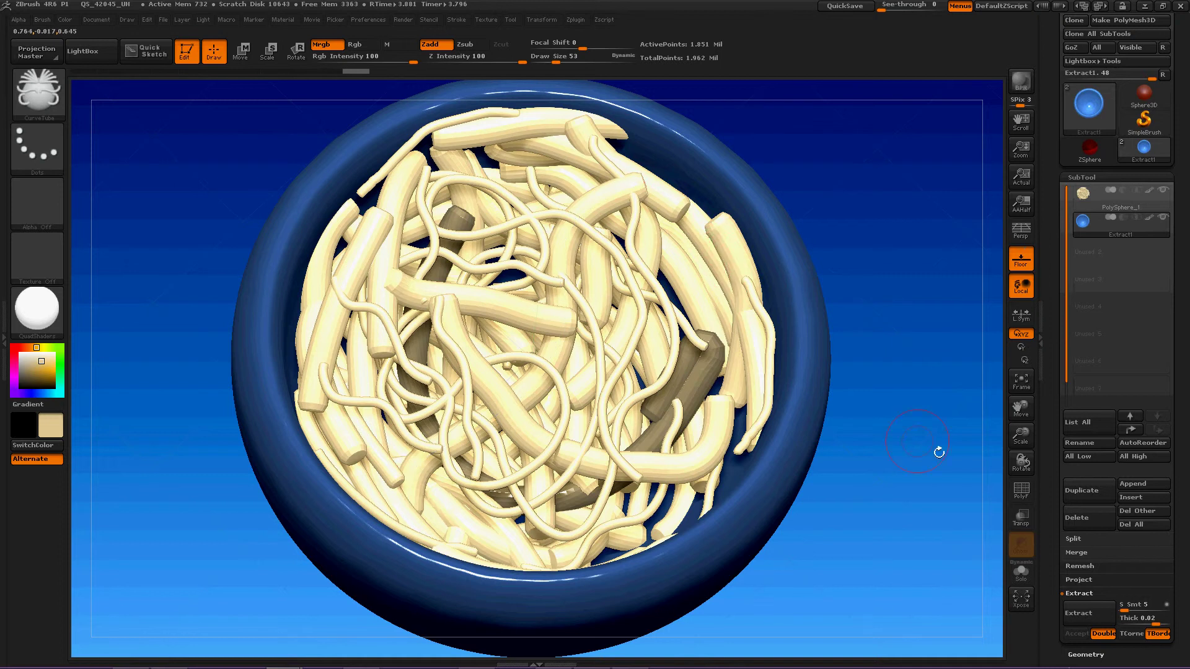
# Step: From a tilted view, add another noodle tube running through the tangle
pyautogui.moveTo(937, 420); pyautogui.dragTo(930, 403)
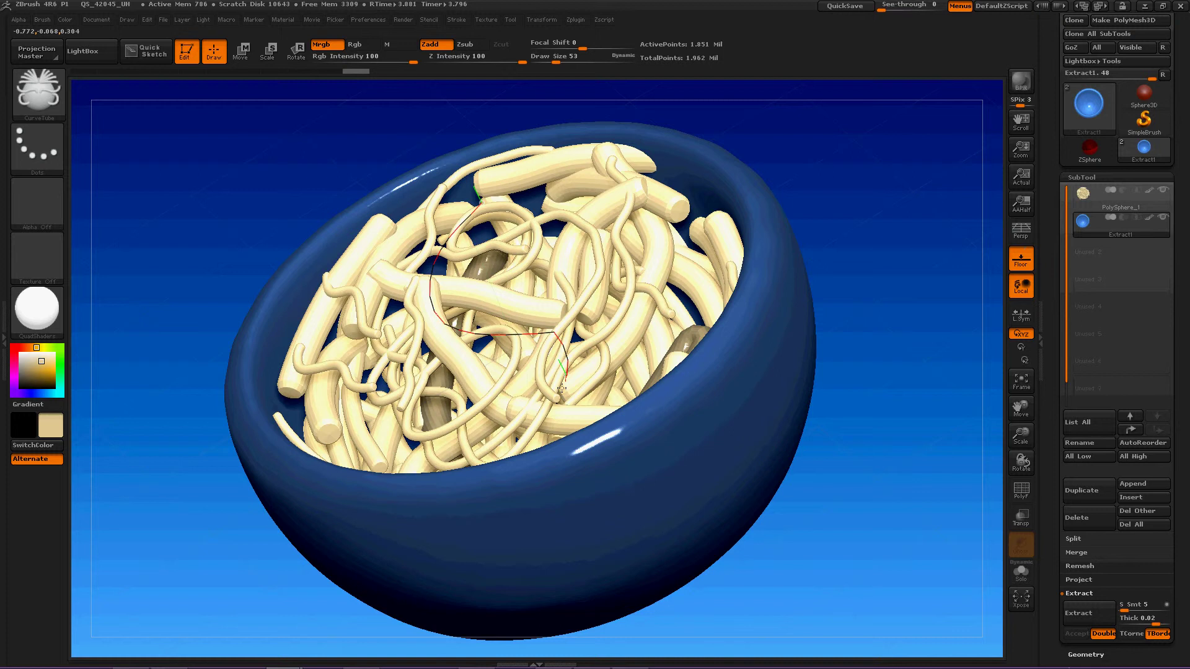
pyautogui.moveTo(350, 451); pyautogui.dragTo(464, 307)
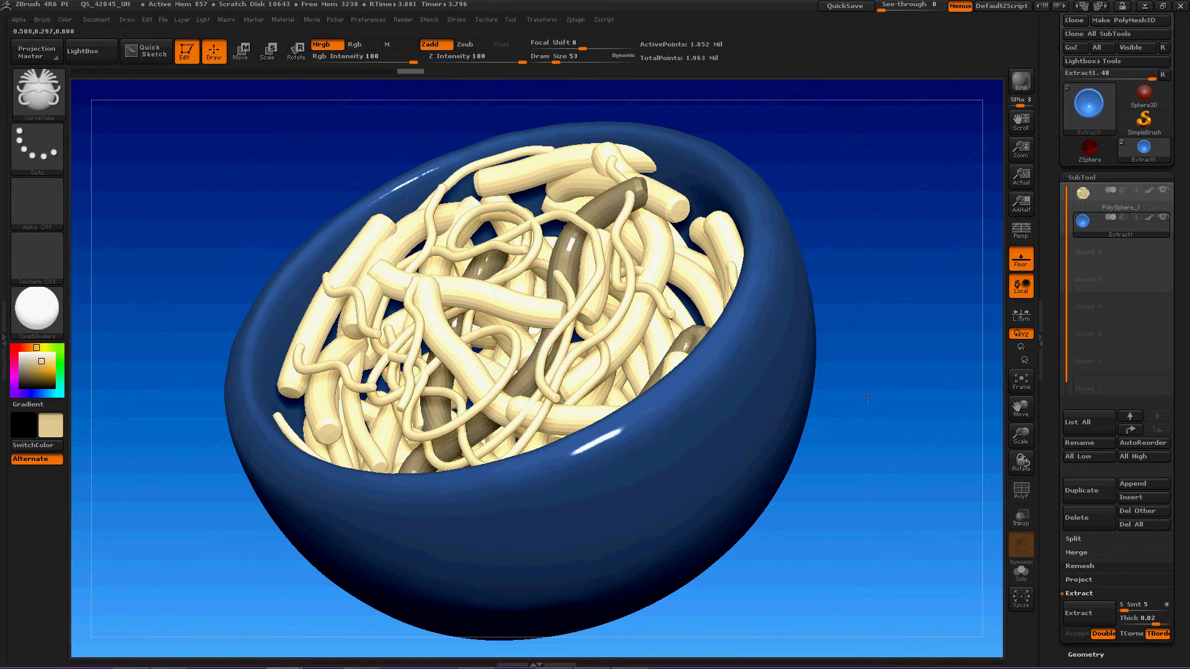
pyautogui.moveTo(867, 398); pyautogui.dragTo(651, 280)
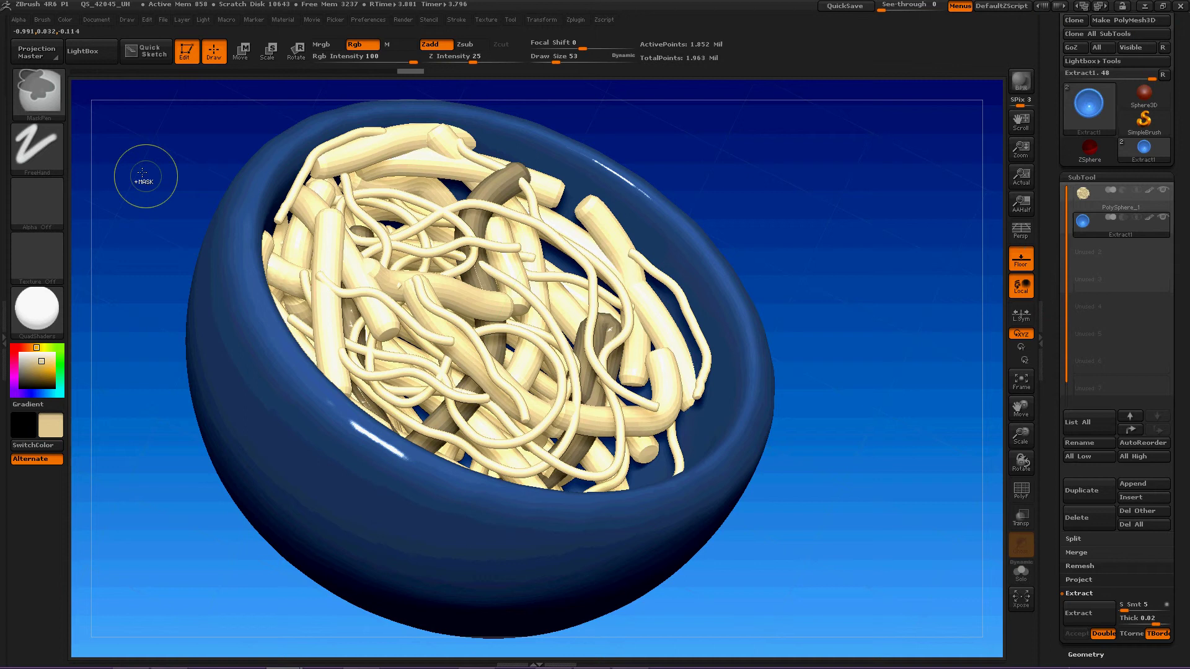
# Step: Clear the noodle mask and trace a new curve path that becomes a tube
pyautogui.keyDown('ctrl'); pyautogui.moveTo(145, 176); pyautogui.dragTo(121, 200); pyautogui.keyUp('ctrl')
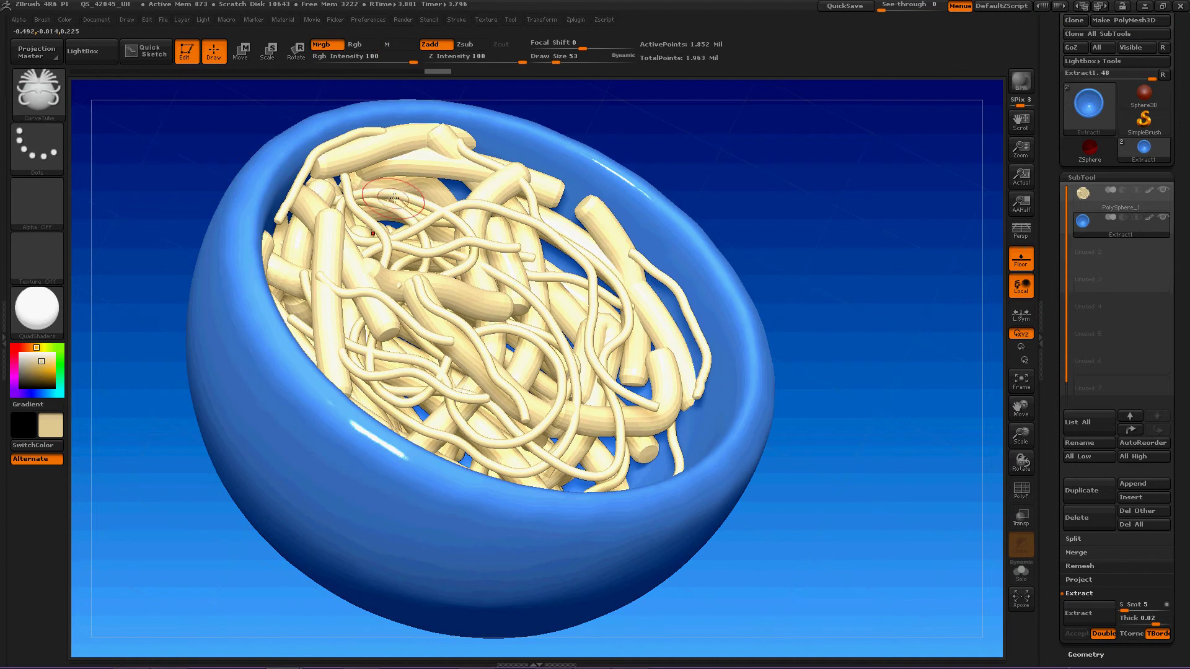
pyautogui.moveTo(394, 195); pyautogui.dragTo(421, 293)
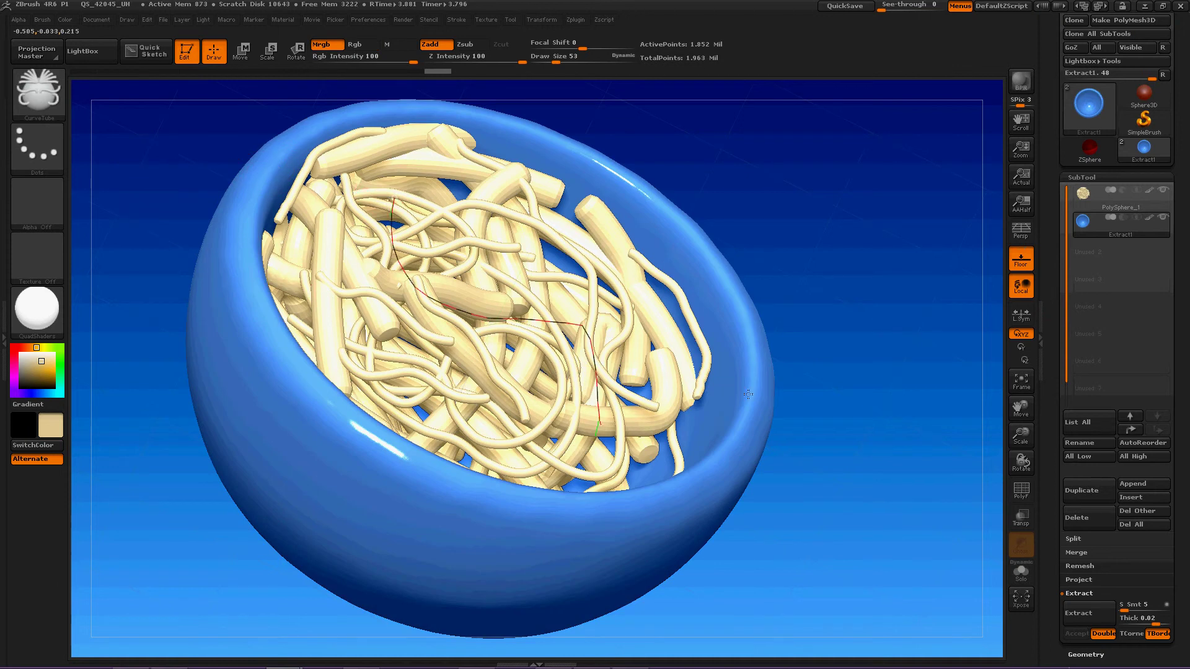
pyautogui.keyDown('ctrl'); pyautogui.moveTo(748, 395); pyautogui.dragTo(818, 397); pyautogui.keyUp('ctrl')
pyautogui.moveTo(849, 475); pyautogui.dragTo(706, 372)
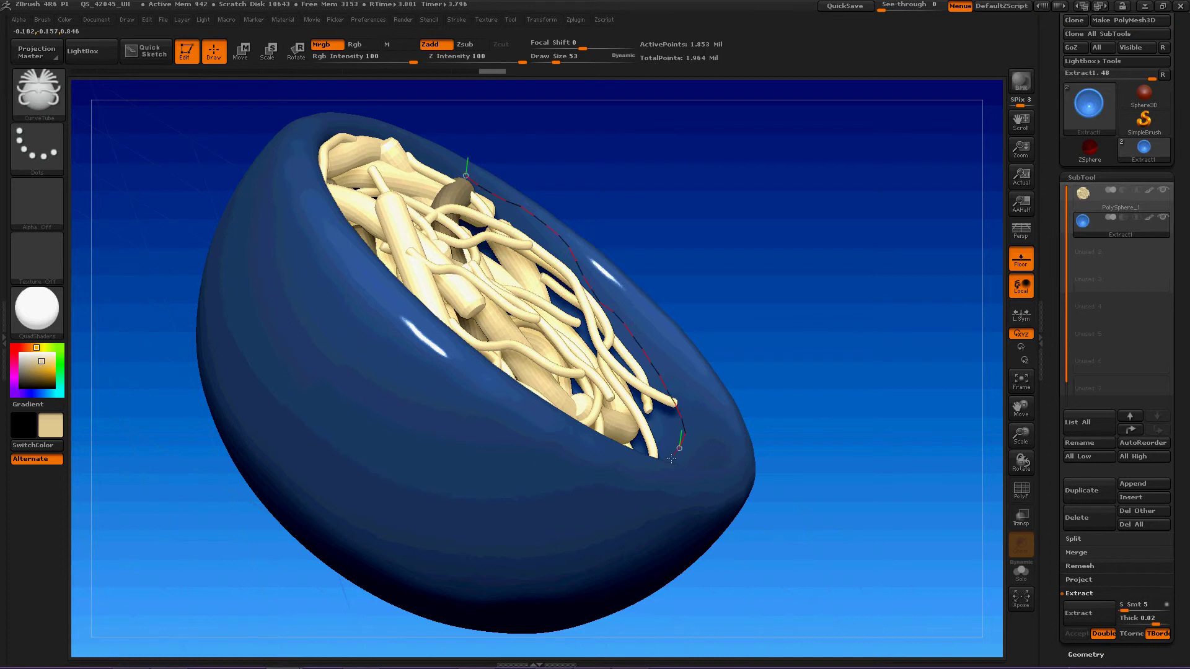
# Step: Commit the rim tube, trace a curve along a noodle, and switch to thinner tubes
pyautogui.moveTo(720, 431); pyautogui.dragTo(721, 435)
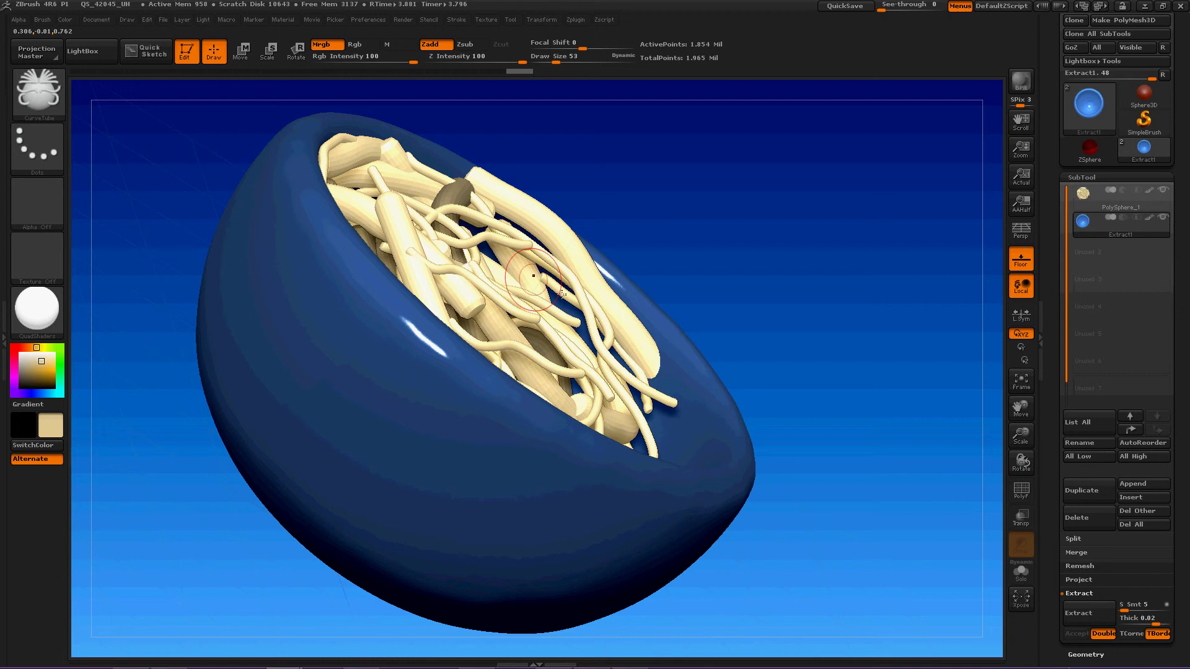
pyautogui.moveTo(810, 412)
pyautogui.mouseDown()
pyautogui.moveTo(706, 311)
pyautogui.moveTo(677, 479)
pyautogui.mouseUp()
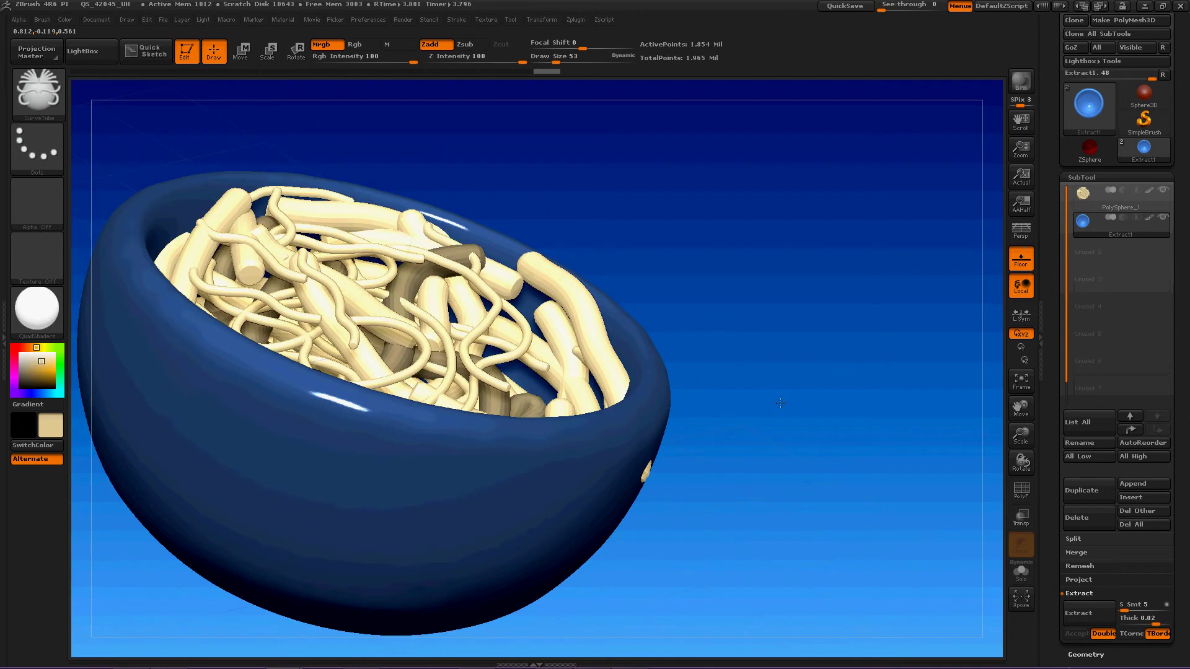
pyautogui.moveTo(539, 269); pyautogui.dragTo(634, 487)
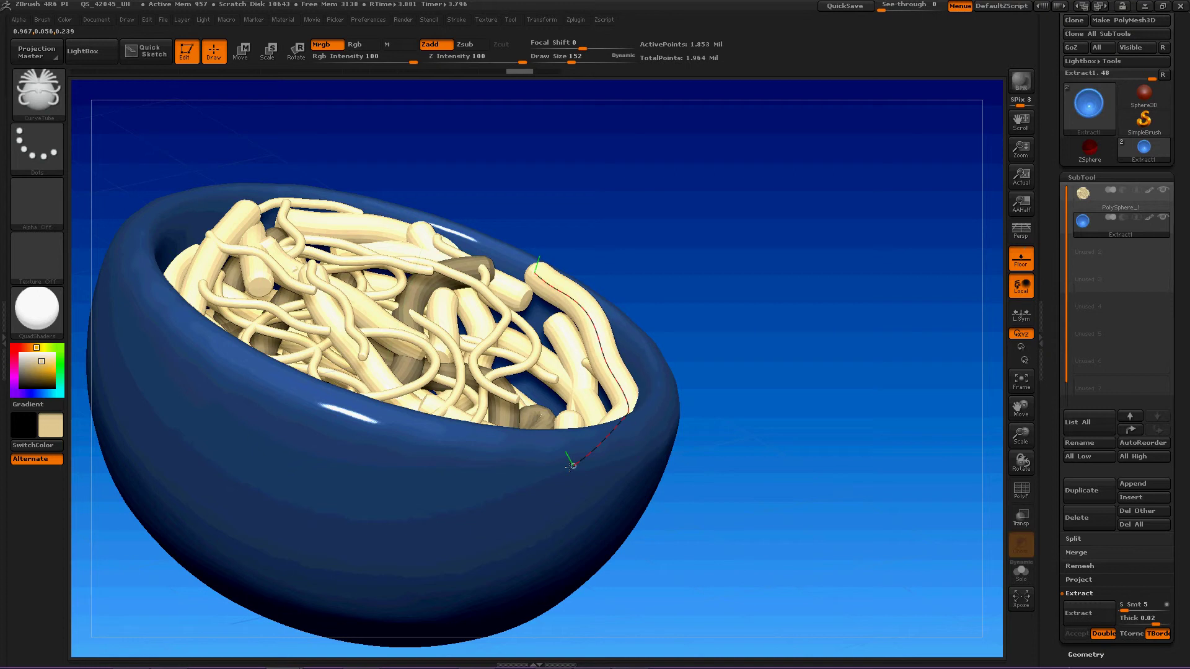
pyautogui.press('[')
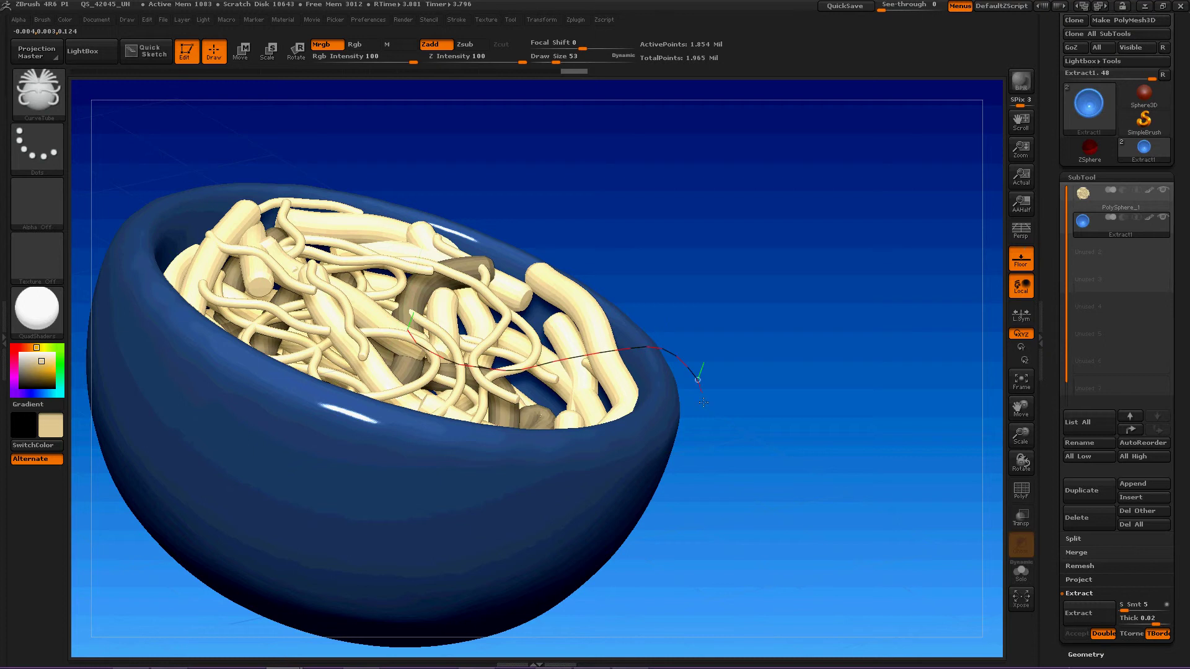
# Step: Drape a tube down the bowl's outer side, orbit to a side view, and render a BPR preview
pyautogui.moveTo(702, 551); pyautogui.dragTo(702, 552)
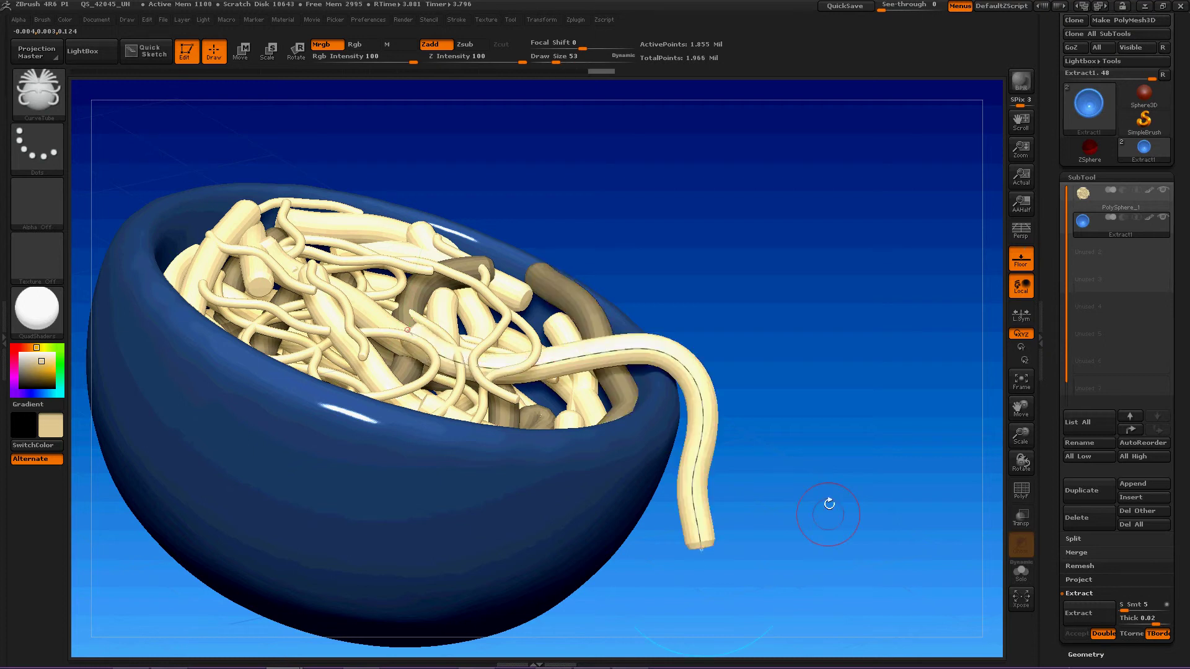
pyautogui.moveTo(808, 478)
pyautogui.mouseDown()
pyautogui.moveTo(769, 435)
pyautogui.moveTo(837, 461)
pyautogui.moveTo(853, 420)
pyautogui.moveTo(896, 402)
pyautogui.mouseUp()
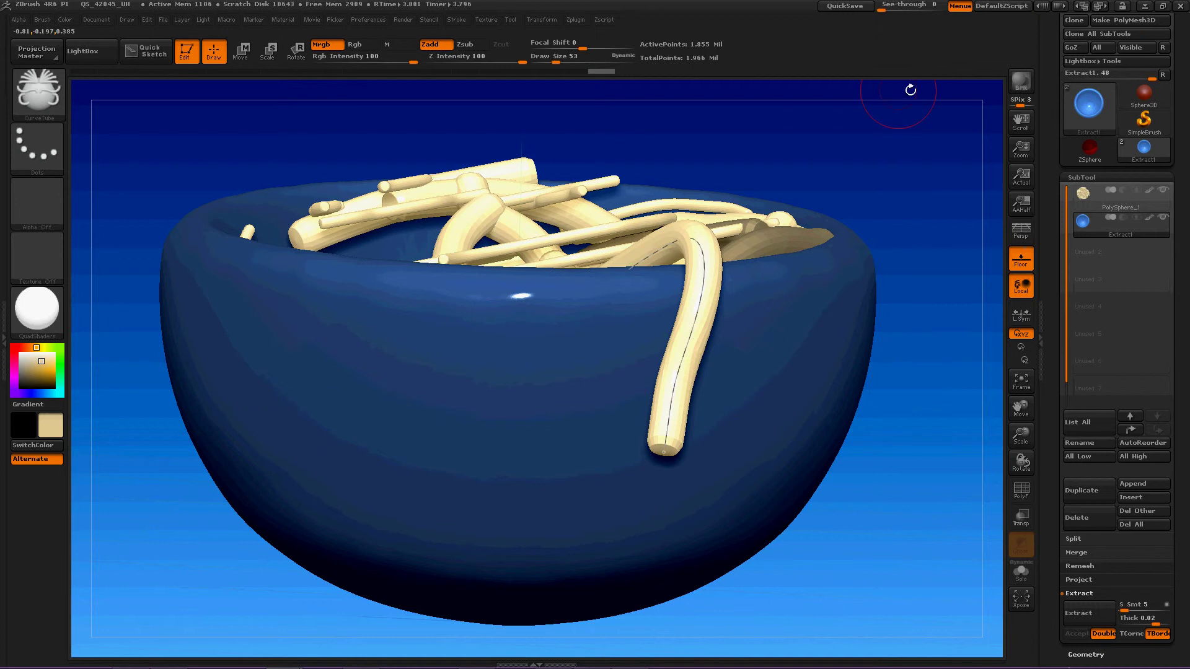
pyautogui.click(1020, 81)
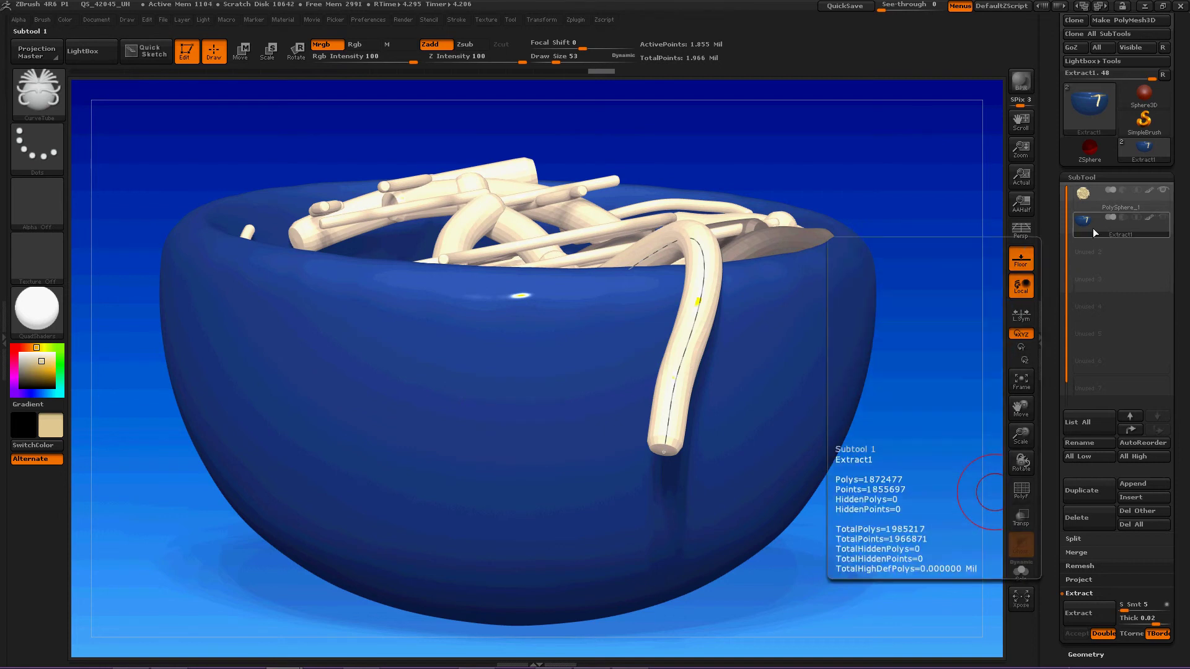
# Step: Lay a smaller tube along the bowl's outer side and clear the mask from the model
pyautogui.press('[')
pyautogui.moveTo(476, 352); pyautogui.dragTo(479, 616)
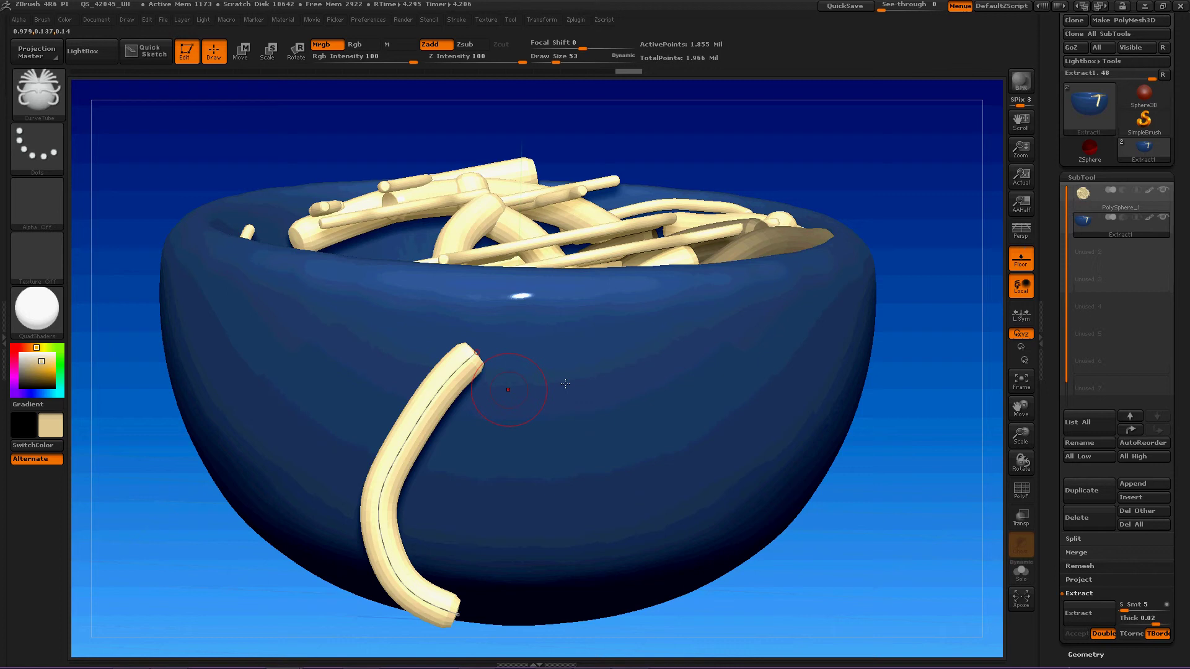
pyautogui.press('b')
pyautogui.moveTo(949, 290); pyautogui.dragTo(950, 460)
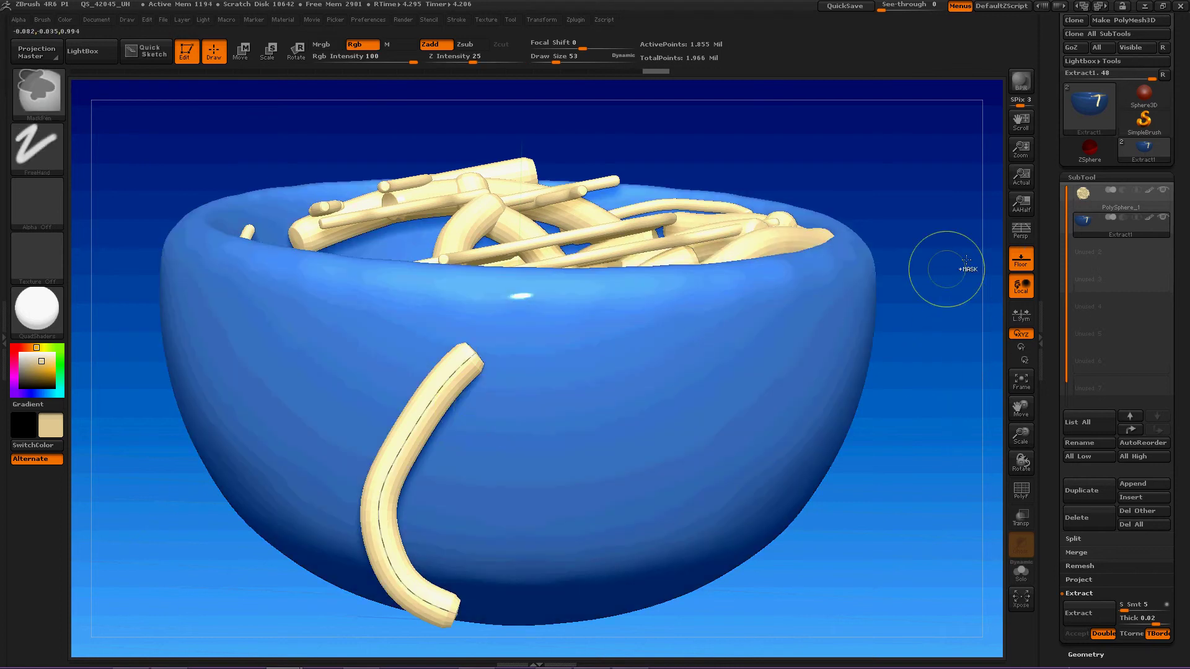
pyautogui.press('b')
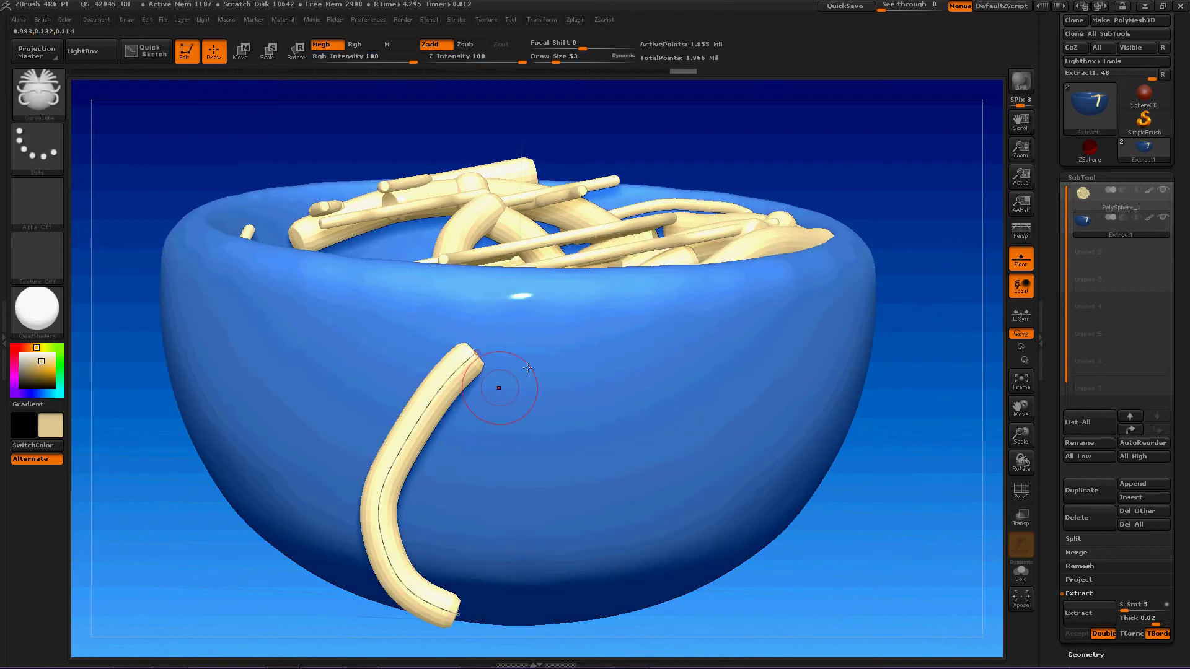
pyautogui.keyDown('ctrl'); pyautogui.keyDown('shift'); pyautogui.moveTo(920, 300); pyautogui.dragTo(921, 462); pyautogui.keyUp('shift'); pyautogui.keyUp('ctrl')
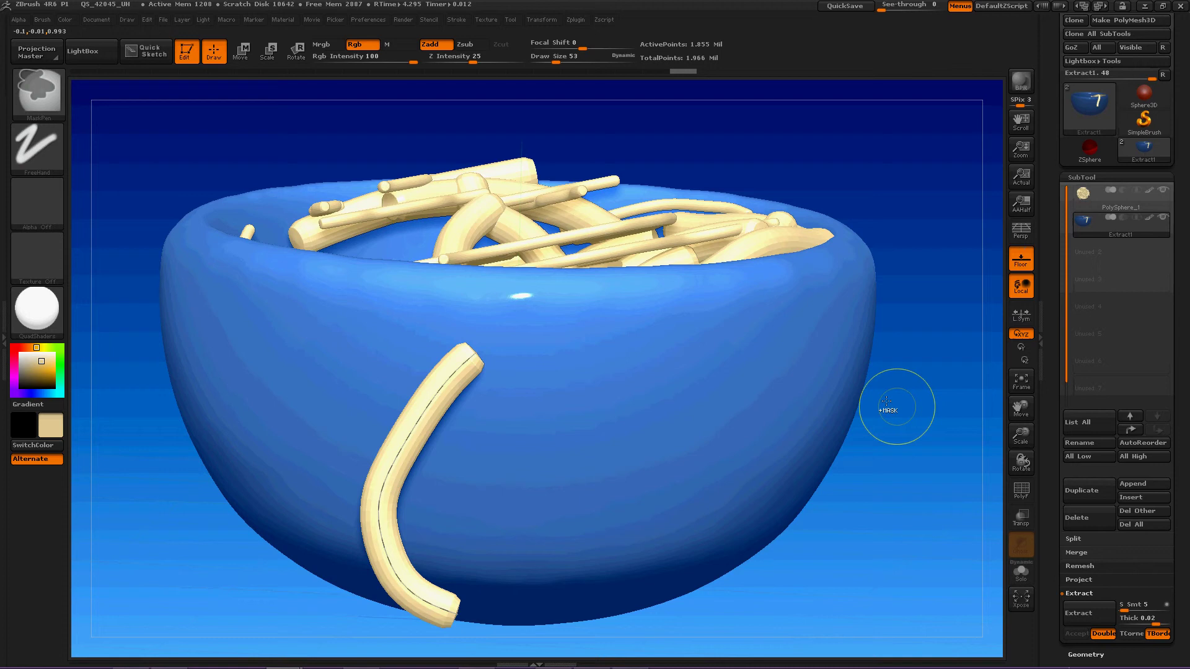
pyautogui.scroll(-2, 1054, 542)
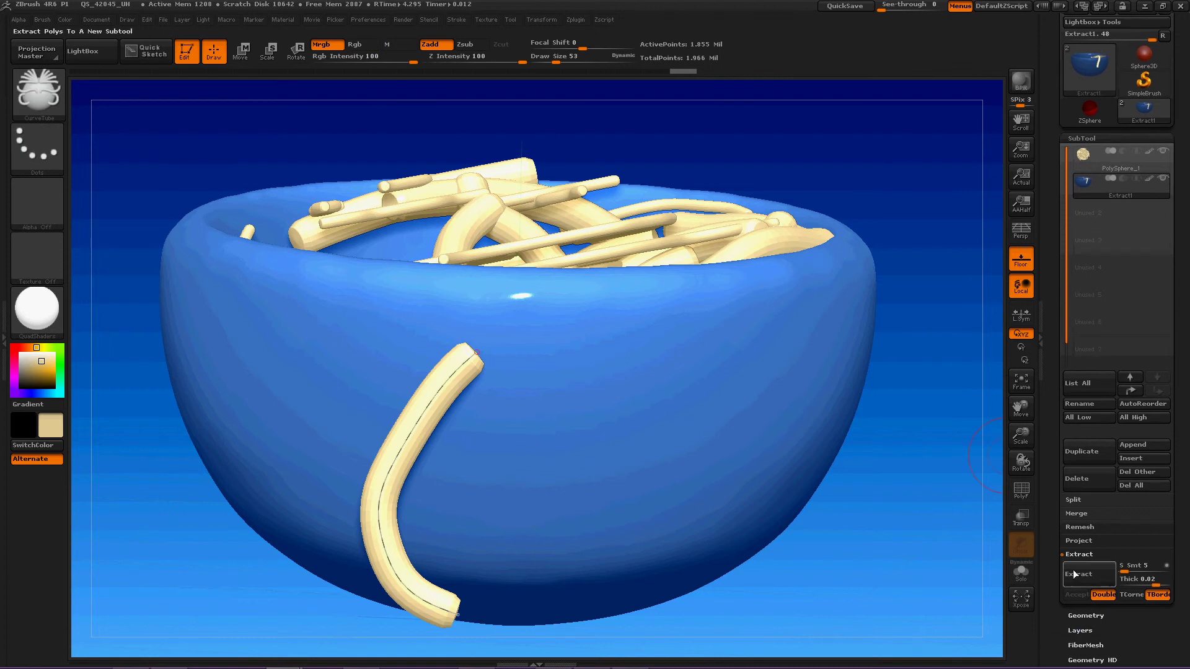
# Step: Open the Geometry remeshing options, then add a short curved tube on the bowl's side and clear the mask
pyautogui.click(1082, 616)
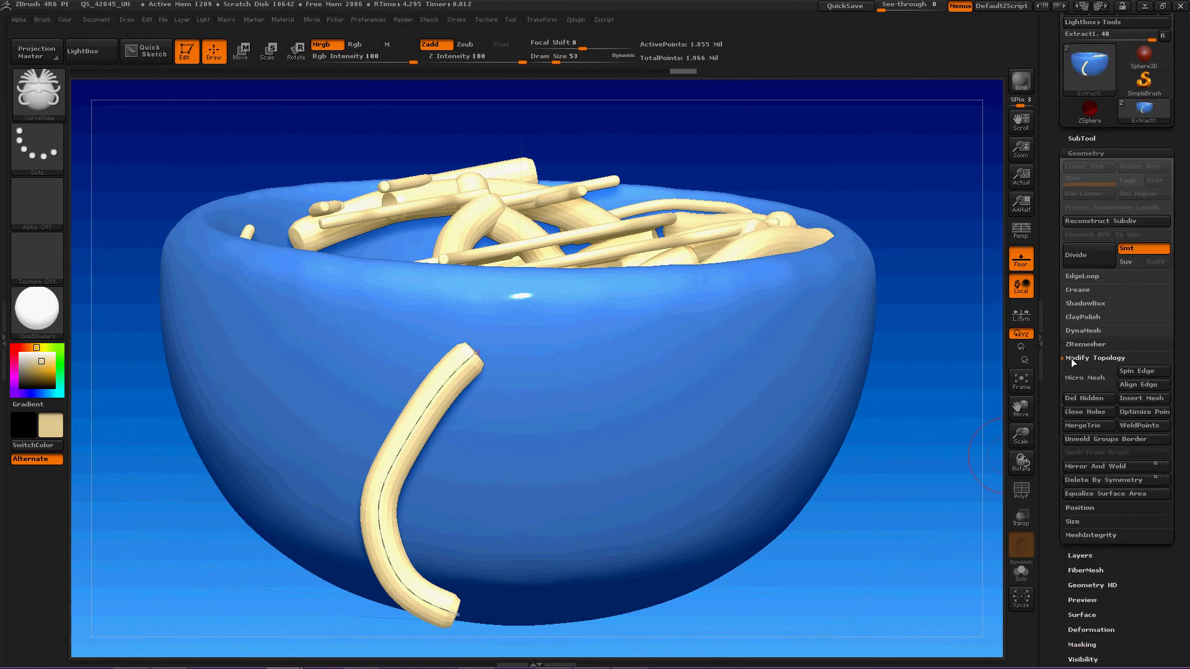
pyautogui.click(1084, 331)
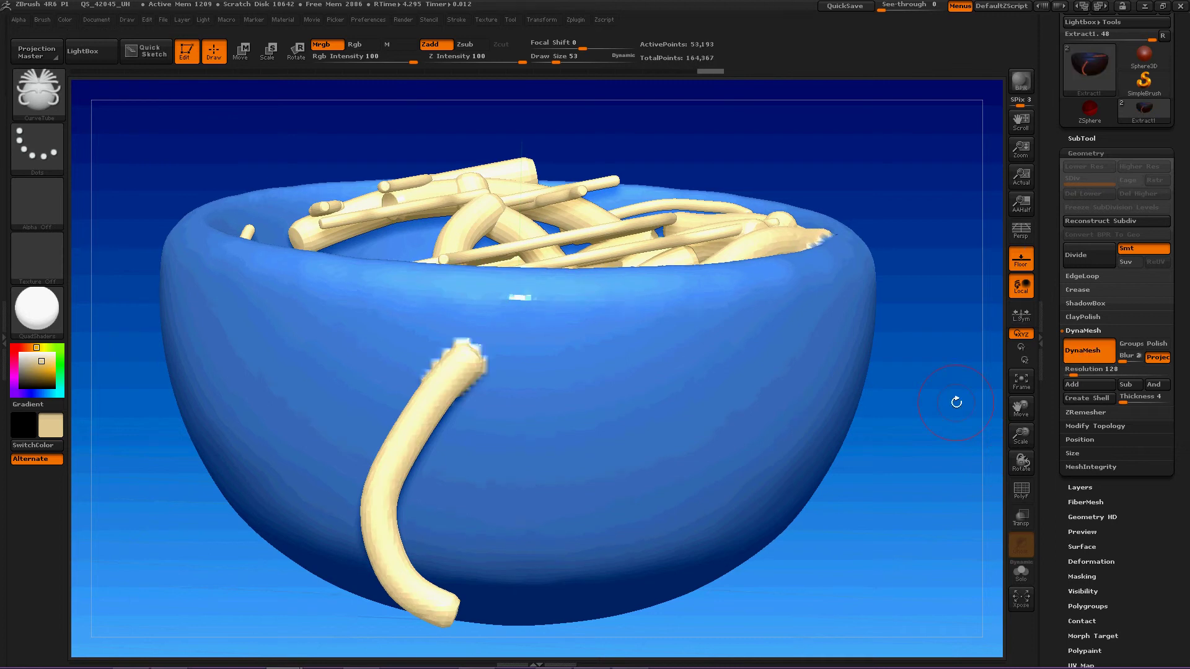
pyautogui.moveTo(646, 344); pyautogui.dragTo(660, 456)
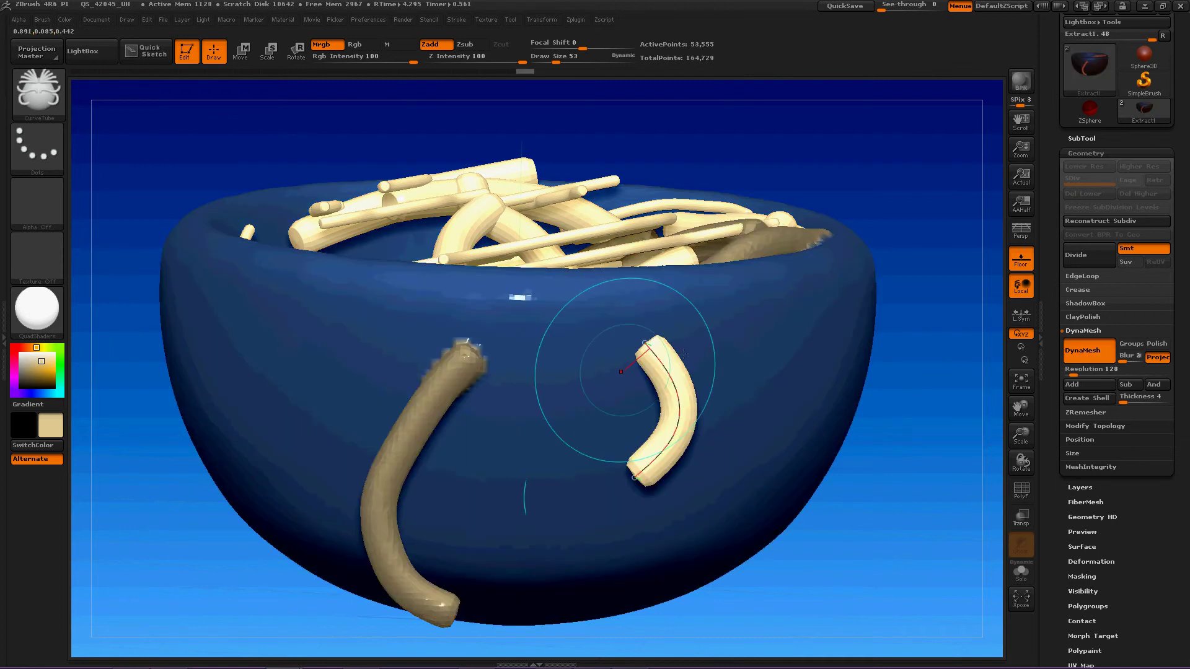
pyautogui.moveTo(917, 385); pyautogui.dragTo(917, 576)
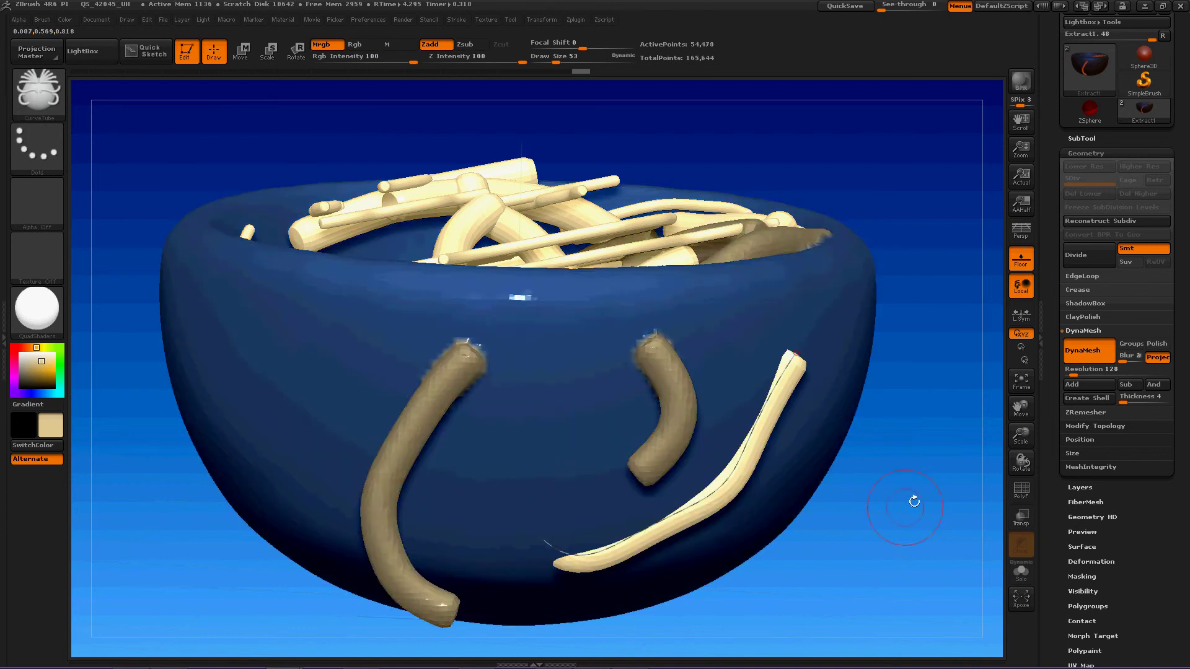
# Step: Add a long tube across the lower bowl side and drape another noodle down the side
pyautogui.moveTo(885, 438); pyautogui.dragTo(885, 526)
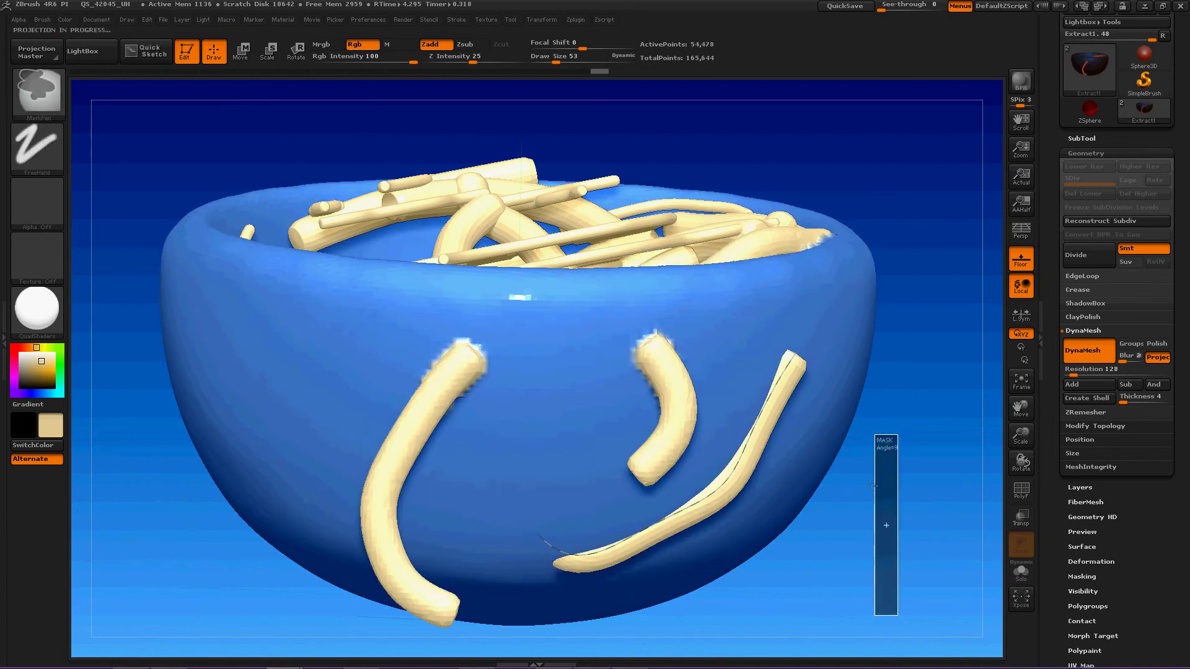
pyautogui.moveTo(921, 373); pyautogui.dragTo(651, 372, button='right')
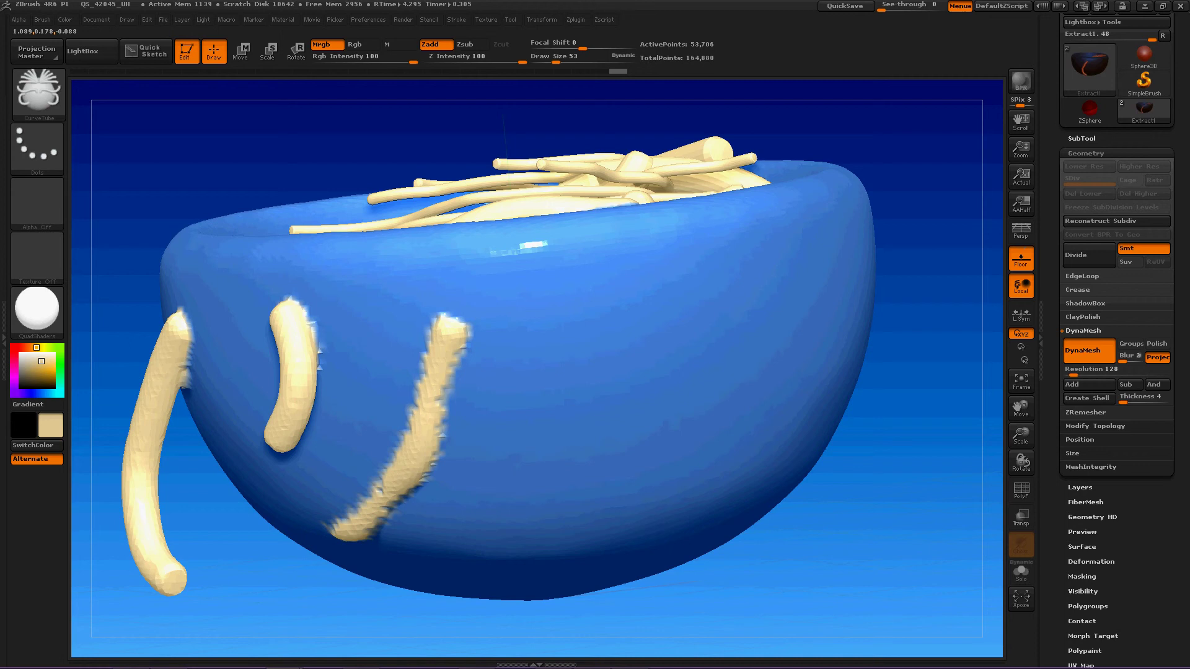
pyautogui.moveTo(706, 307); pyautogui.dragTo(555, 291, button='right')
pyautogui.keyDown('ctrl'); pyautogui.moveTo(784, 410); pyautogui.dragTo(783, 477); pyautogui.keyUp('ctrl')
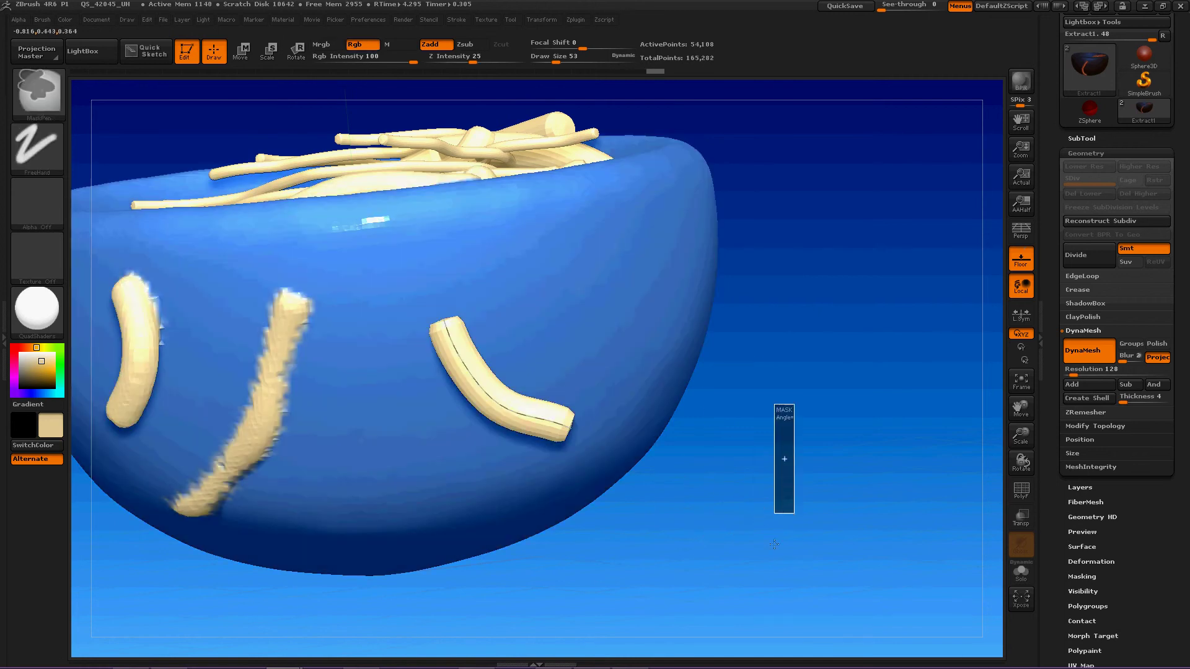
pyautogui.moveTo(712, 500); pyautogui.dragTo(654, 336, button='right')
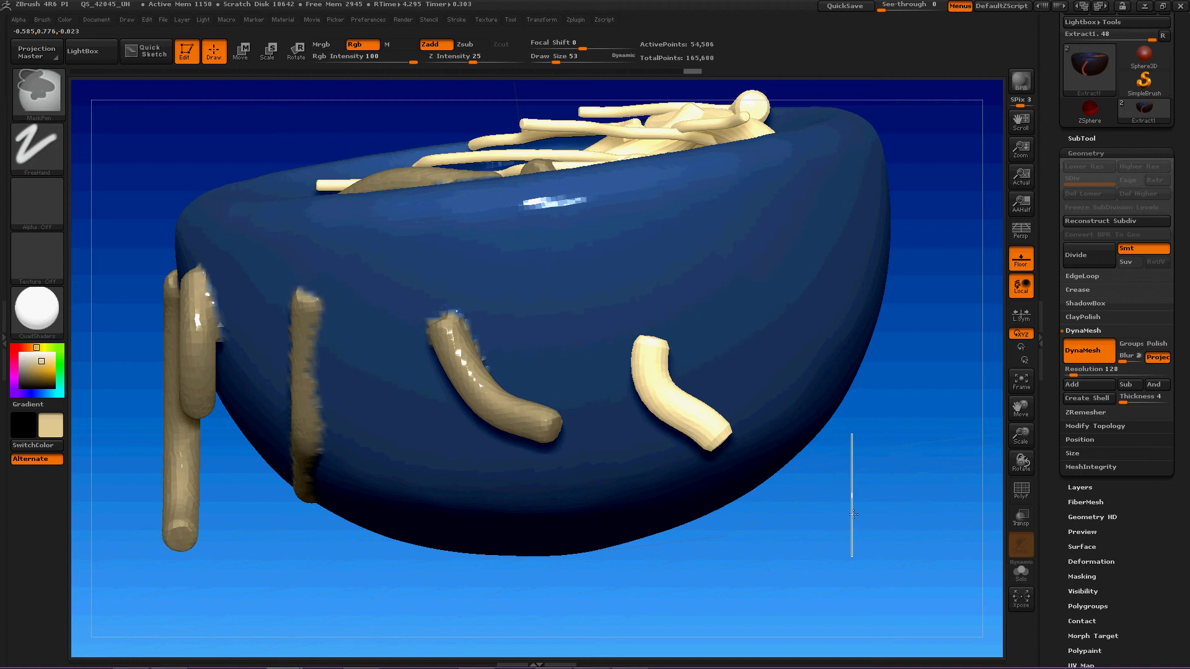
# Step: Add three more curved noodle tubes on the bowl's side and underside
pyautogui.keyDown('ctrl'); pyautogui.moveTo(872, 470); pyautogui.dragTo(871, 530); pyautogui.keyUp('ctrl')
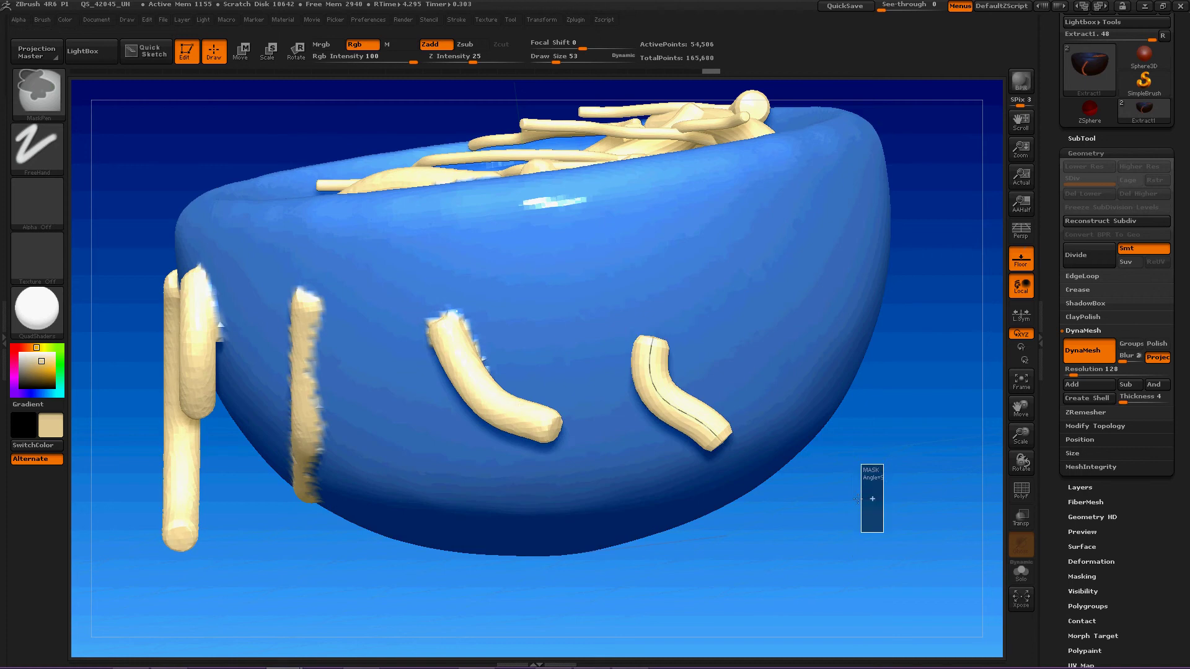
pyautogui.moveTo(852, 479); pyautogui.dragTo(695, 314, button='right')
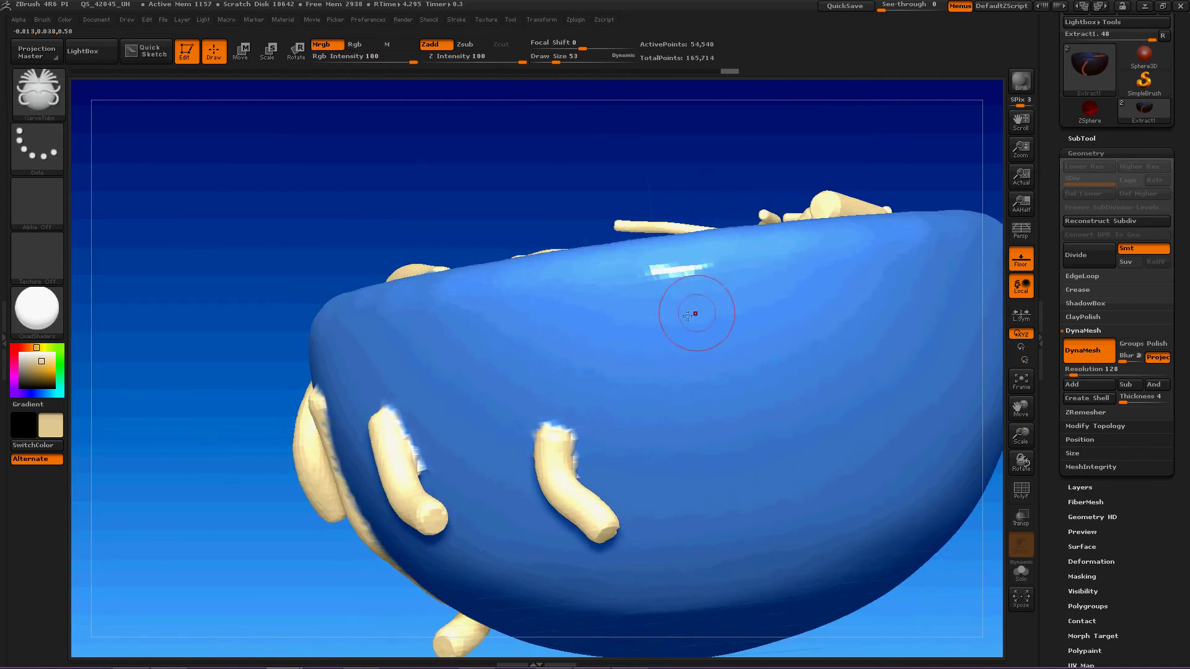
pyautogui.moveTo(665, 340); pyautogui.dragTo(751, 435)
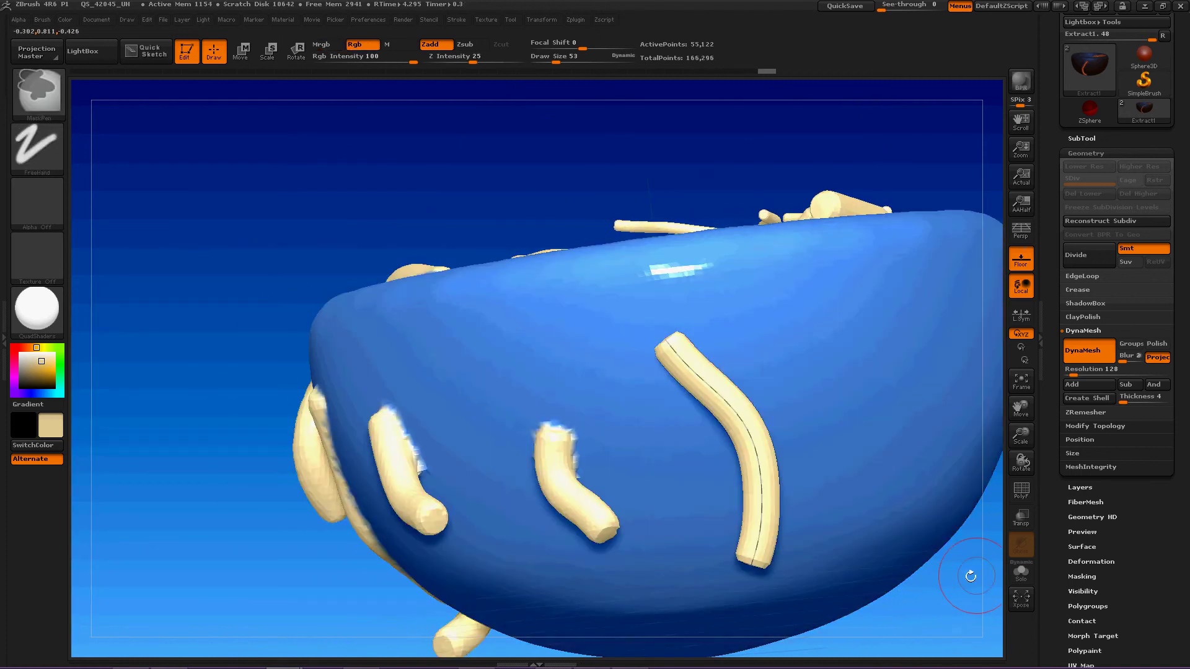
pyautogui.moveTo(955, 581)
pyautogui.keyDown('ctrl'); pyautogui.mouseDown()
pyautogui.moveTo(955, 604)
pyautogui.moveTo(955, 582)
pyautogui.moveTo(656, 623)
pyautogui.mouseUp(); pyautogui.keyUp('ctrl')
pyautogui.moveTo(780, 522); pyautogui.dragTo(701, 496)
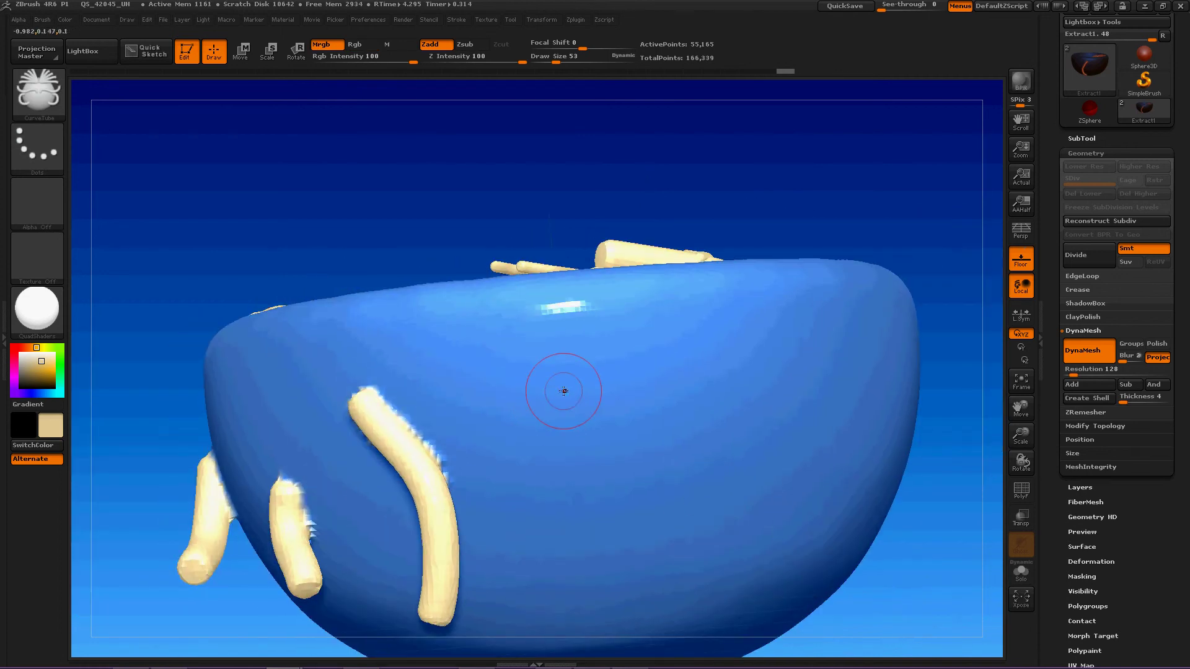
pyautogui.moveTo(580, 377); pyautogui.dragTo(600, 556)
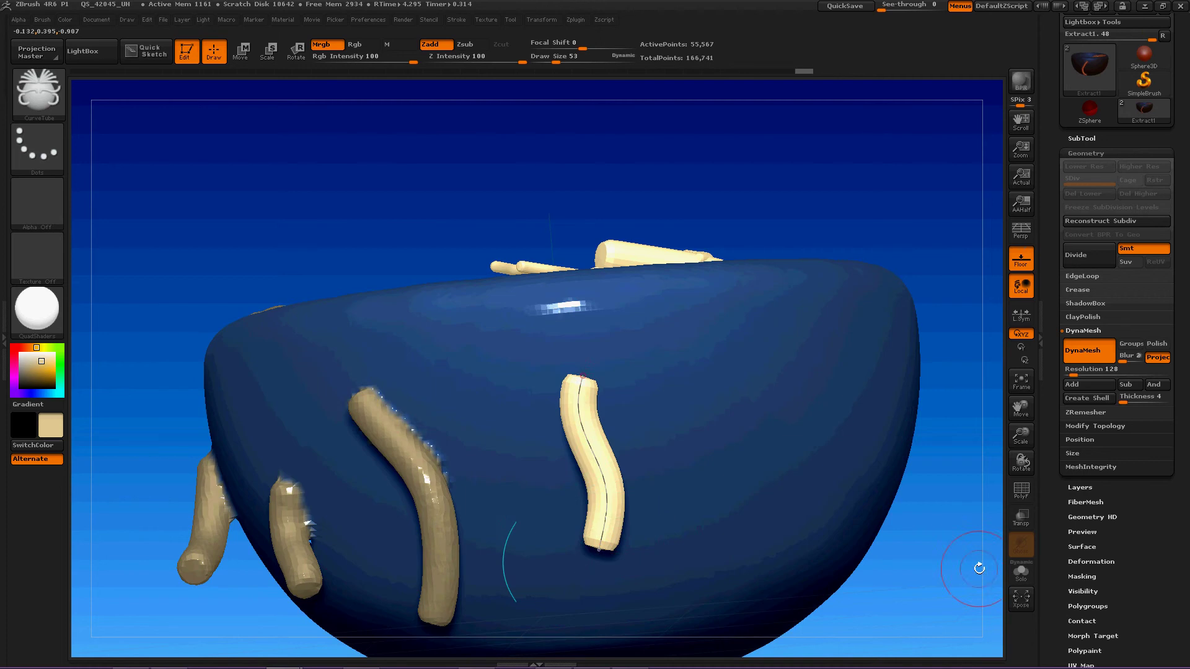
# Step: Draw two thin noodle strands down the bowl's wall, then enlarge the brush considerably
pyautogui.press('b')
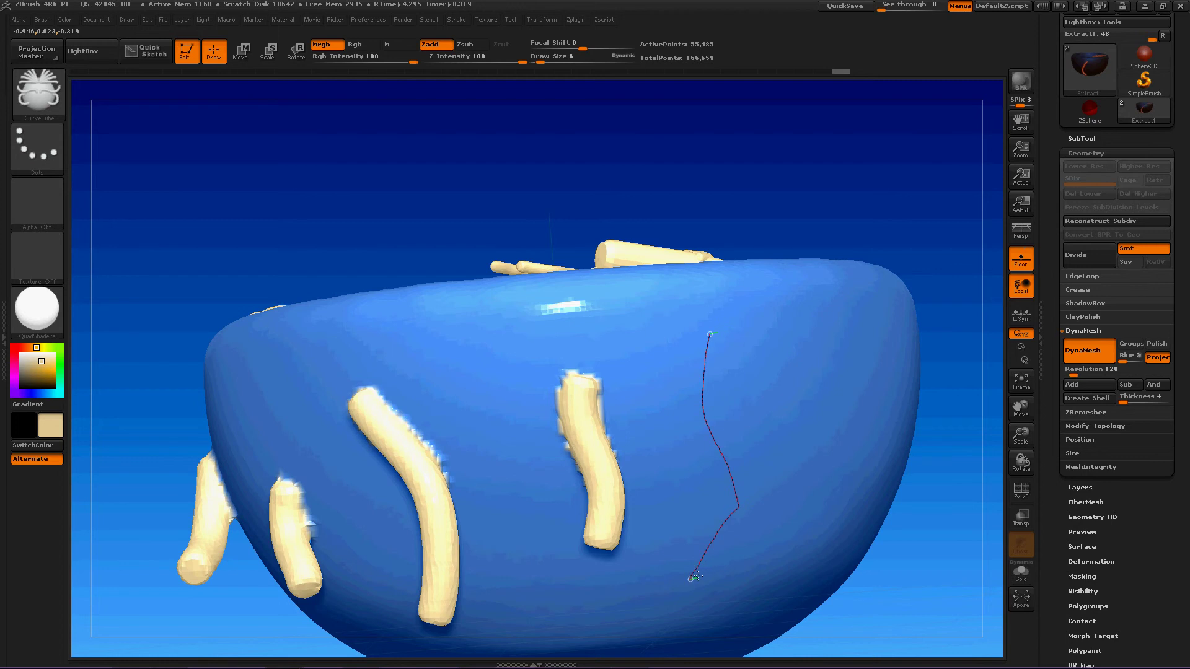
pyautogui.moveTo(691, 578); pyautogui.dragTo(692, 581)
pyautogui.press('b')
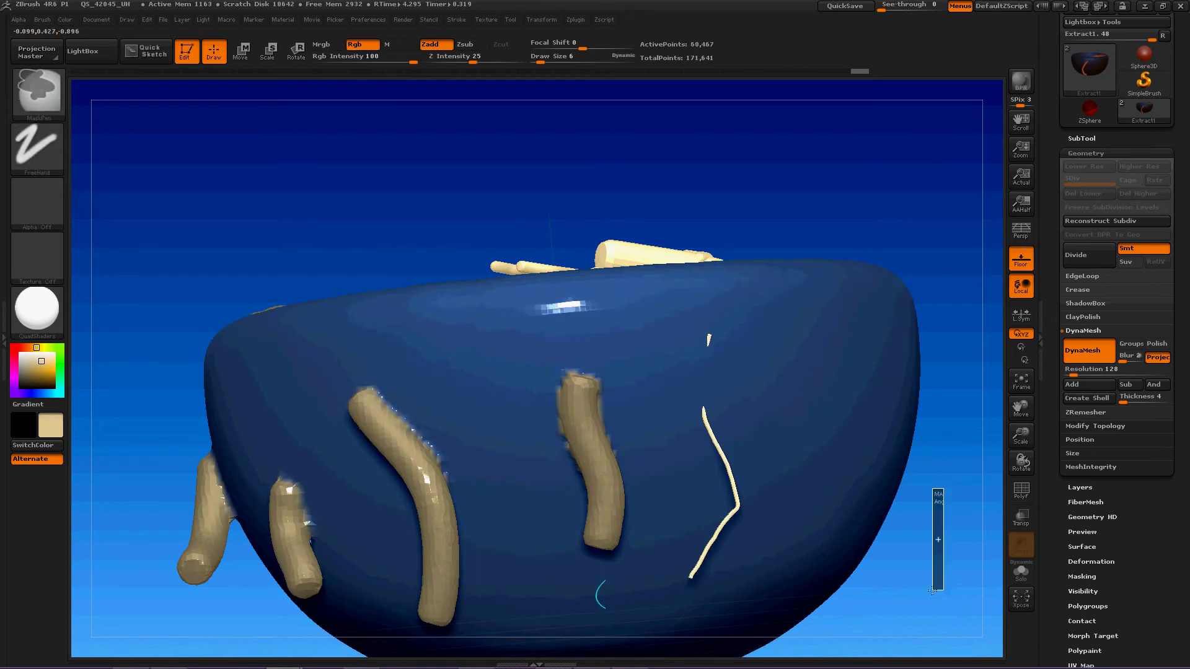
pyautogui.press('b')
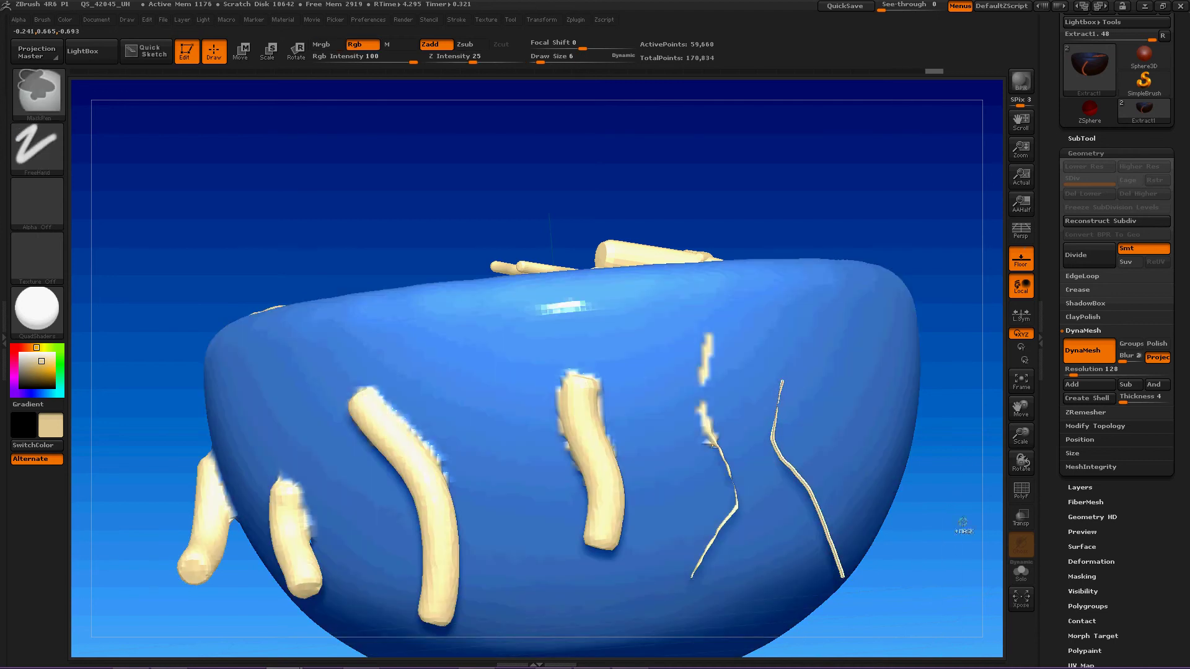
pyautogui.moveTo(952, 537); pyautogui.dragTo(951, 637)
pyautogui.press('b')
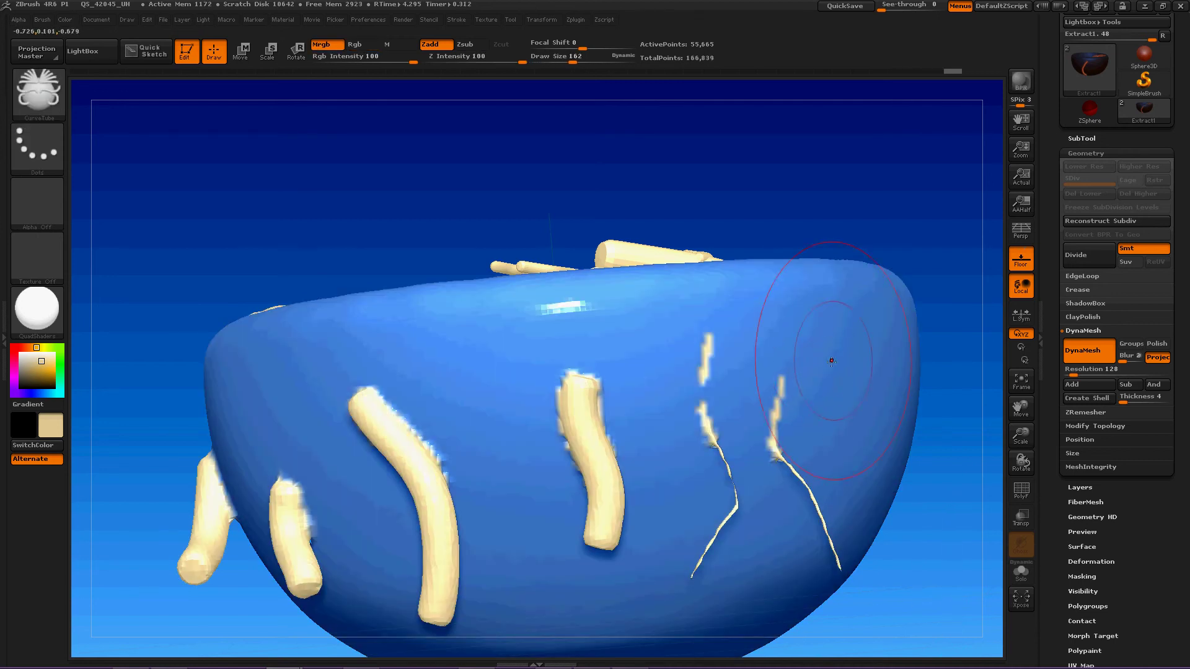
pyautogui.press(']')
pyautogui.press(']')
pyautogui.press(']')
pyautogui.press(']')
pyautogui.press(']')
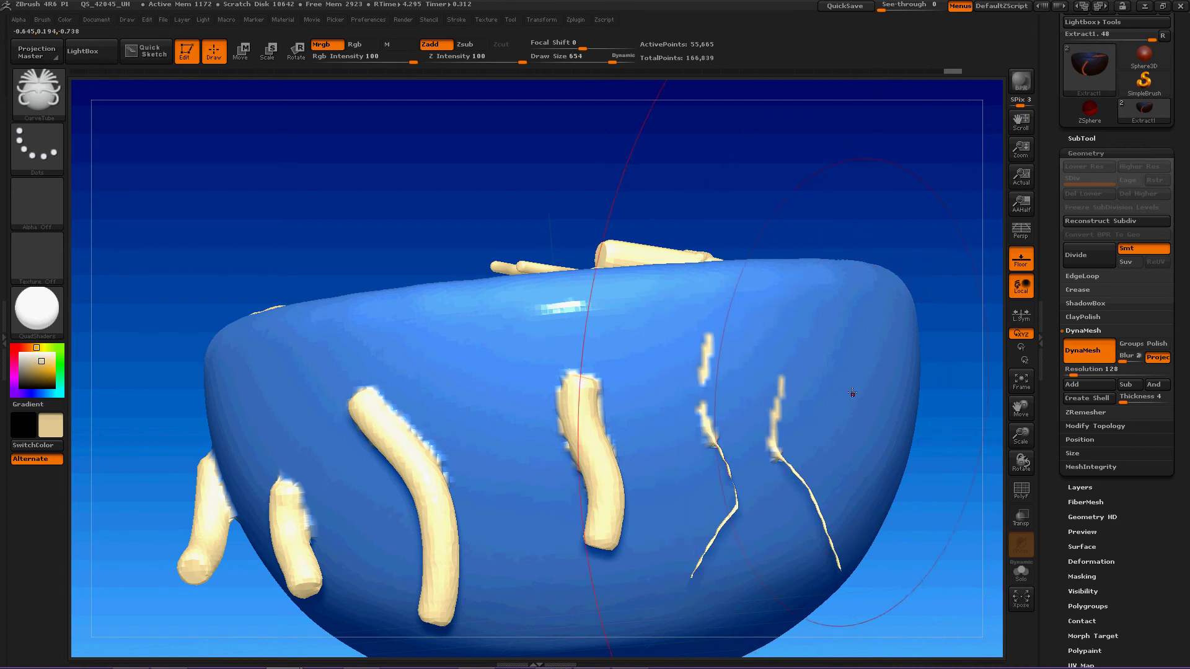
# Step: Zoom out, create a huge cream lump beside the bowl, then pan and orbit to see inside
pyautogui.keyDown('ctrl'); pyautogui.moveTo(870, 378); pyautogui.dragTo(843, 393, button='right'); pyautogui.keyUp('ctrl')
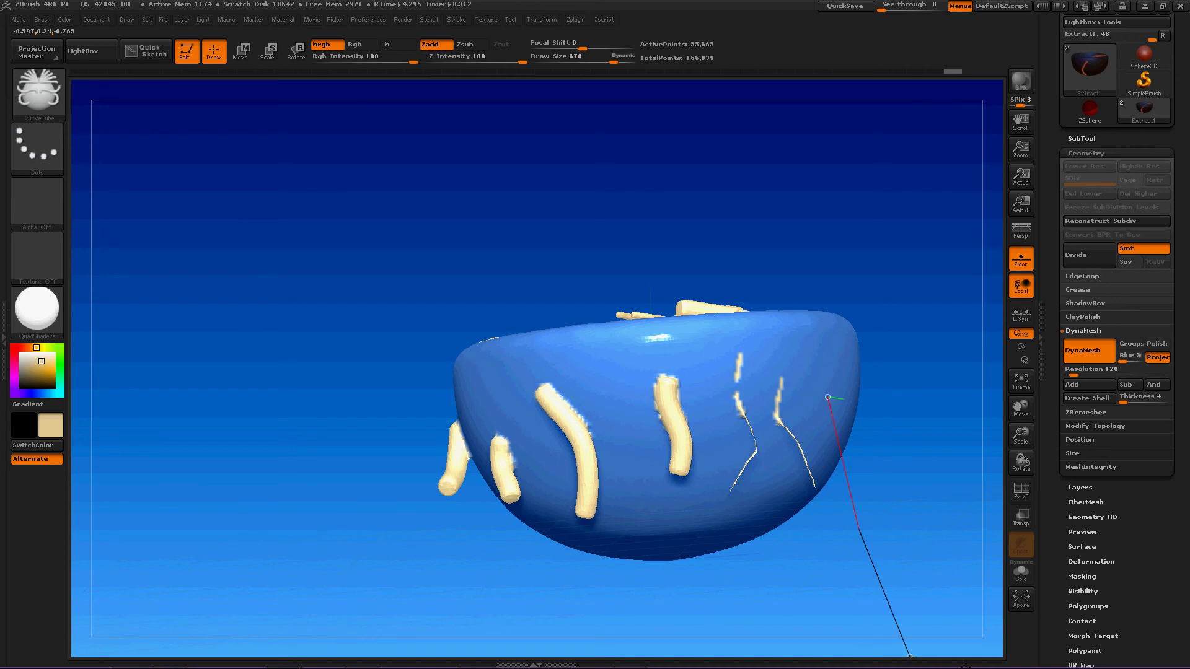
pyautogui.moveTo(827, 397); pyautogui.dragTo(876, 500)
pyautogui.keyDown('alt'); pyautogui.moveTo(903, 241); pyautogui.dragTo(762, 195); pyautogui.keyUp('alt')
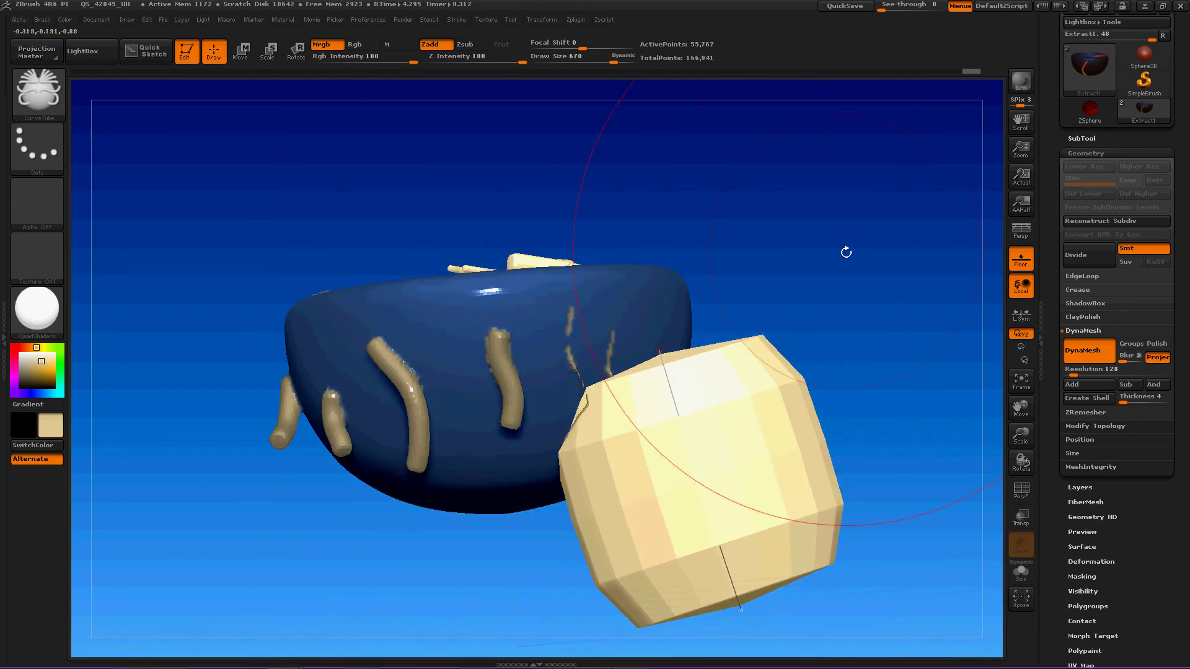
pyautogui.keyDown('ctrl'); pyautogui.moveTo(873, 252); pyautogui.dragTo(937, 458); pyautogui.keyUp('ctrl')
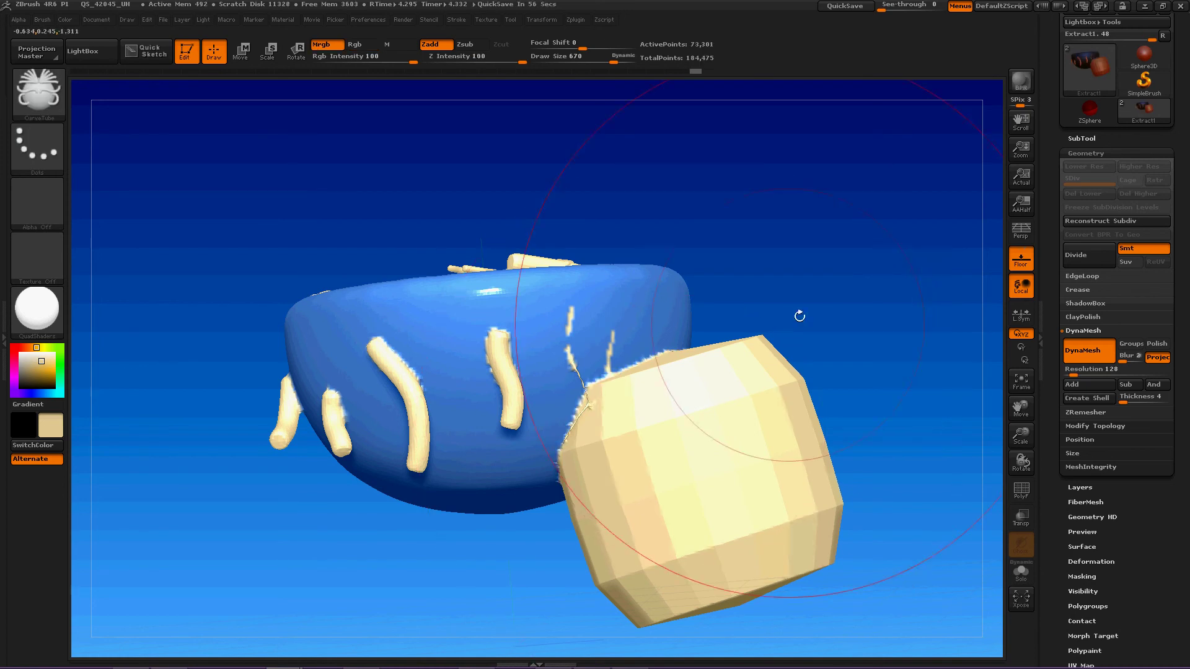
pyautogui.moveTo(746, 286)
pyautogui.mouseDown()
pyautogui.moveTo(767, 327)
pyautogui.moveTo(876, 347)
pyautogui.moveTo(276, 70)
pyautogui.mouseUp()
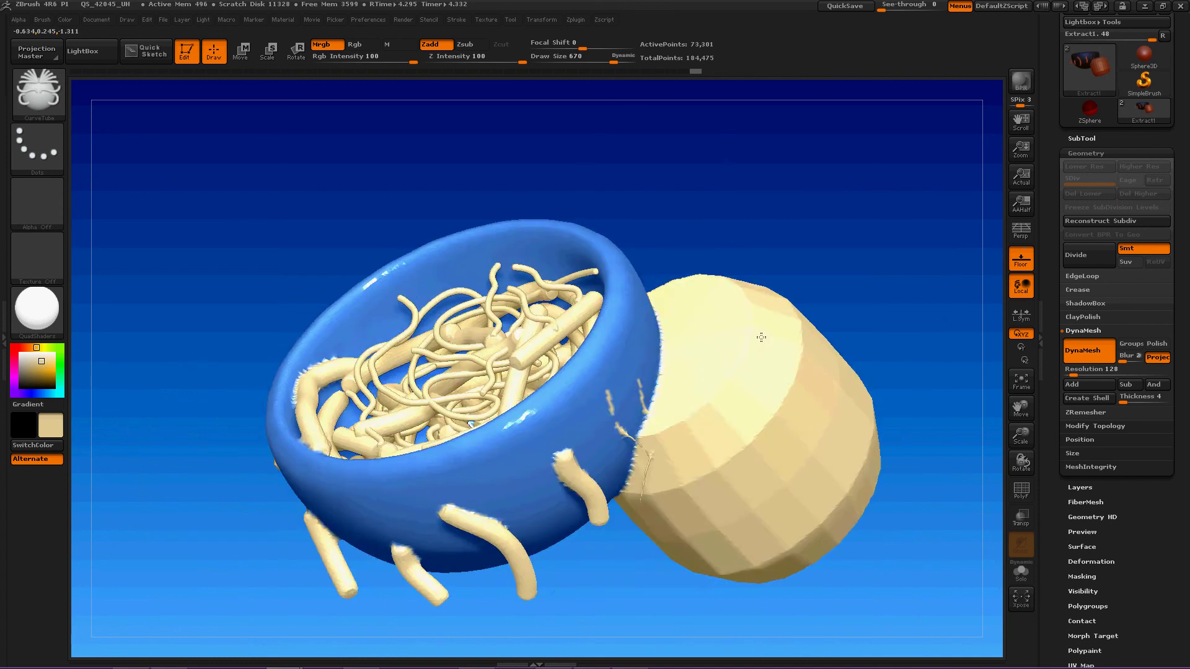
pyautogui.press('ctrl')
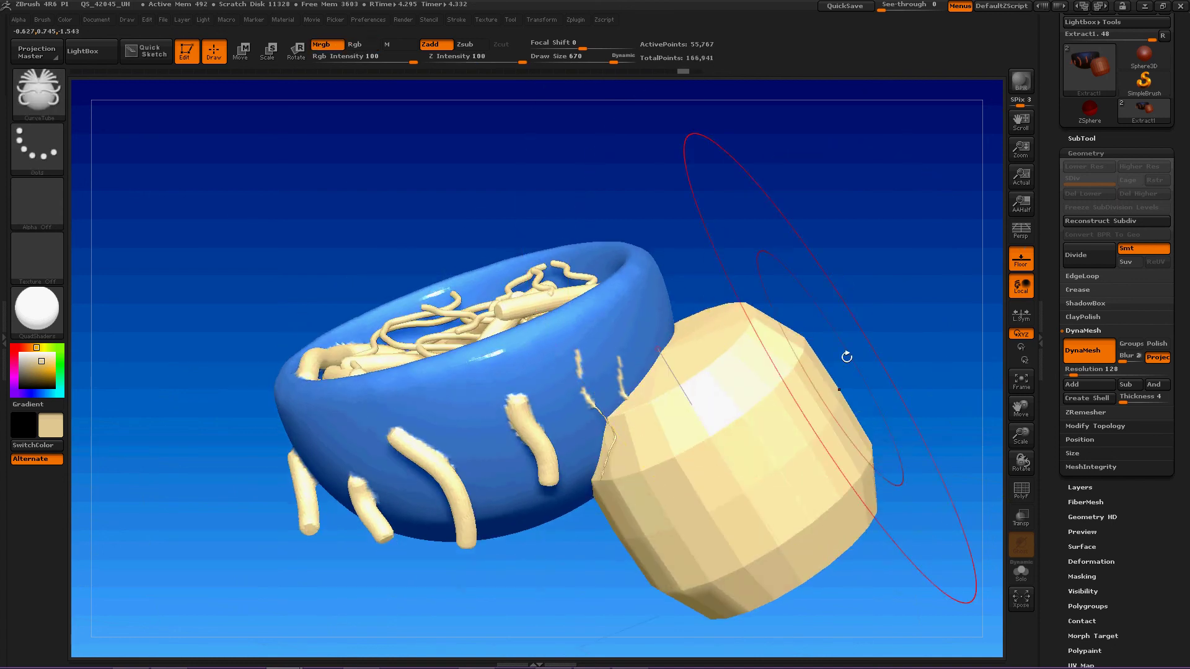
# Step: Set Draw Size to 113 and commit a thick tube on the bowl from a side view
pyautogui.moveTo(846, 356)
pyautogui.mouseDown()
pyautogui.moveTo(765, 394)
pyautogui.moveTo(716, 393)
pyautogui.mouseUp()
pyautogui.press('s')
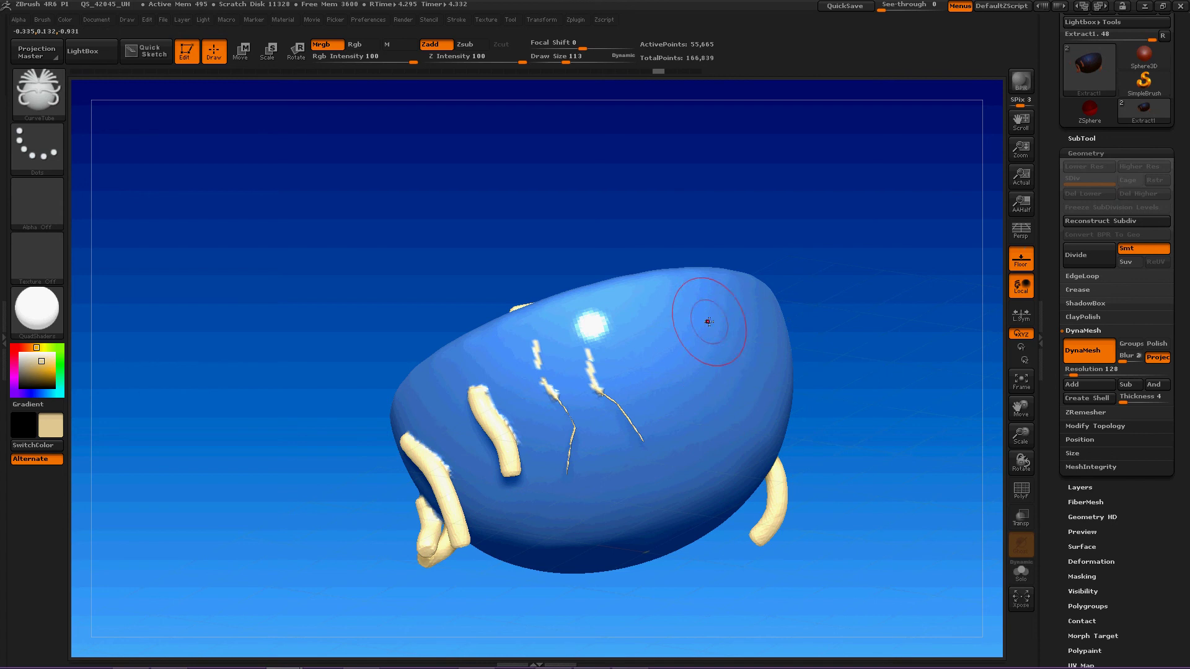
pyautogui.click(712, 421)
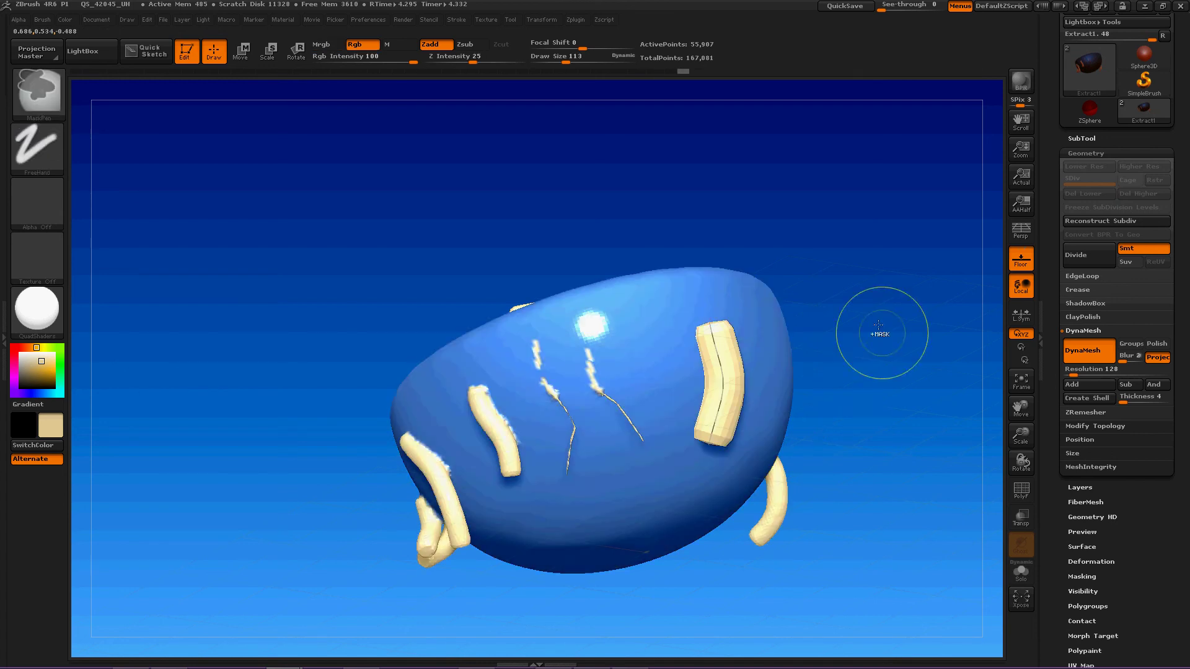
pyautogui.hotkey('ctrl', 'd')
pyautogui.moveTo(911, 279); pyautogui.dragTo(862, 374)
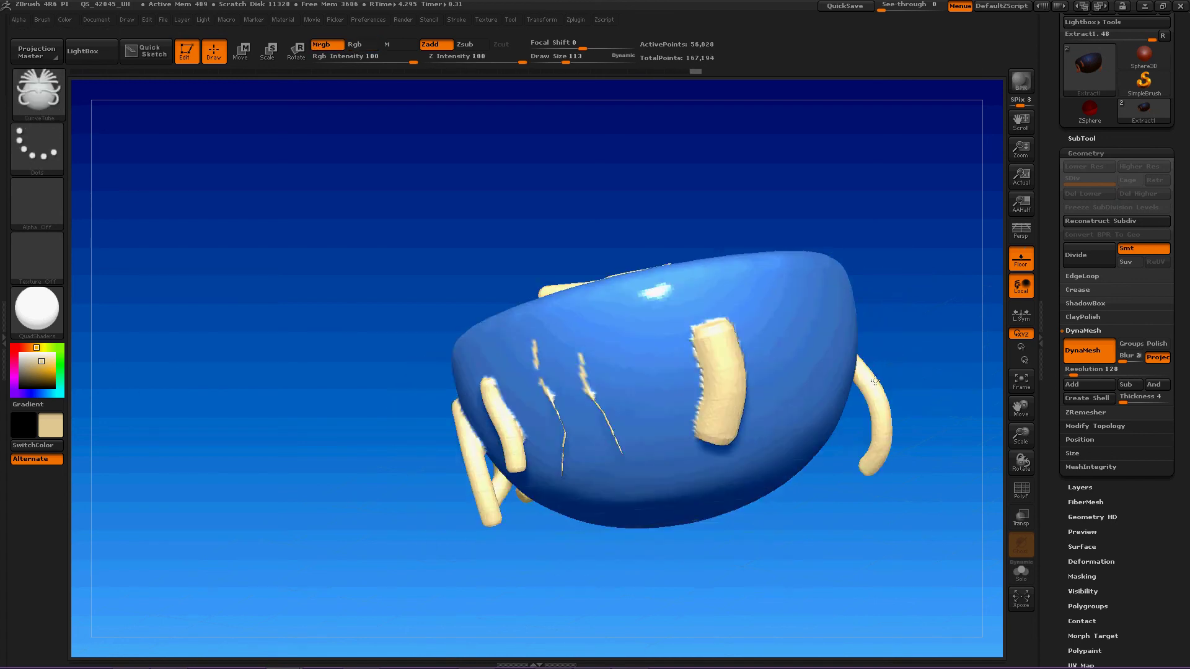
pyautogui.click(855, 384)
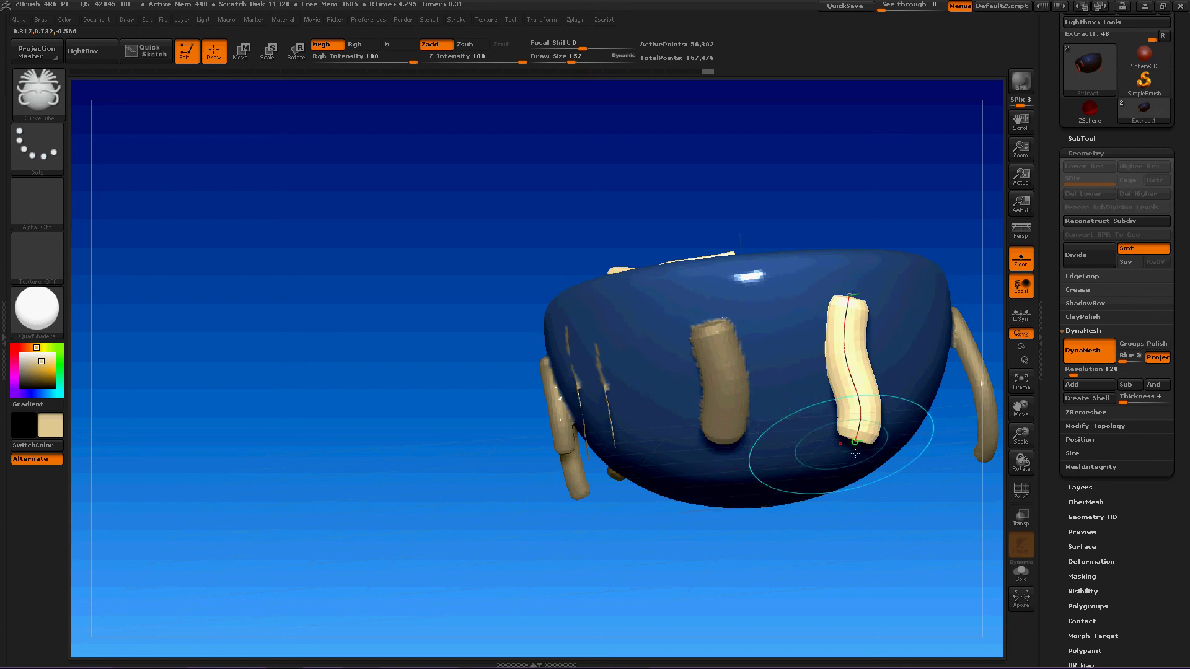
# Step: Draw two more thick tubes down the bowl, one between the existing tubes, and clear the masking
pyautogui.press('b')
pyautogui.keyDown('ctrl'); pyautogui.moveTo(439, 325); pyautogui.dragTo(438, 465); pyautogui.keyUp('ctrl')
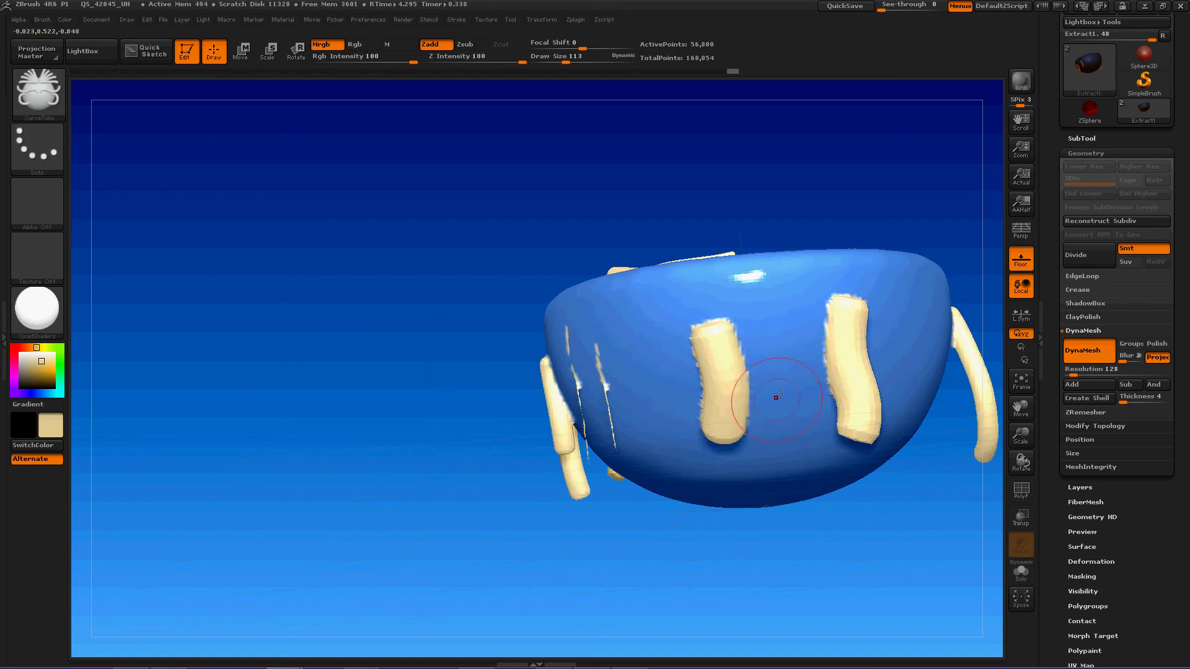
pyautogui.moveTo(776, 316); pyautogui.dragTo(767, 483)
pyautogui.press('b')
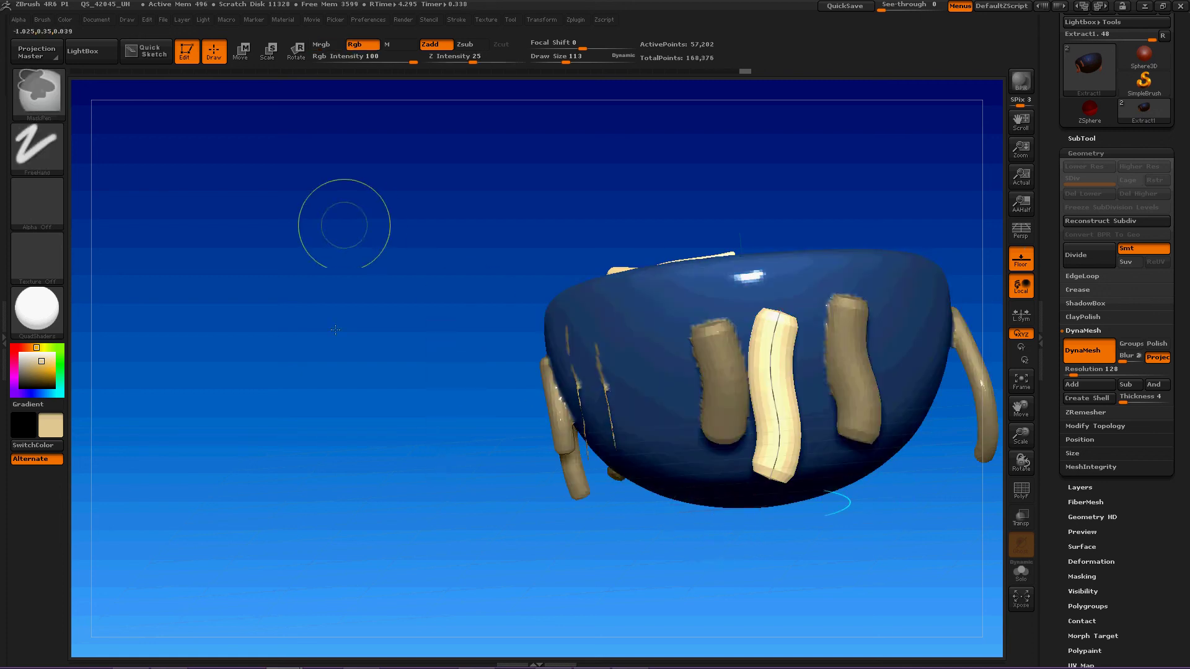
pyautogui.keyDown('ctrl'); pyautogui.moveTo(340, 257); pyautogui.dragTo(339, 459); pyautogui.keyUp('ctrl')
pyautogui.keyDown('ctrl'); pyautogui.moveTo(403, 331); pyautogui.dragTo(406, 458); pyautogui.keyUp('ctrl')
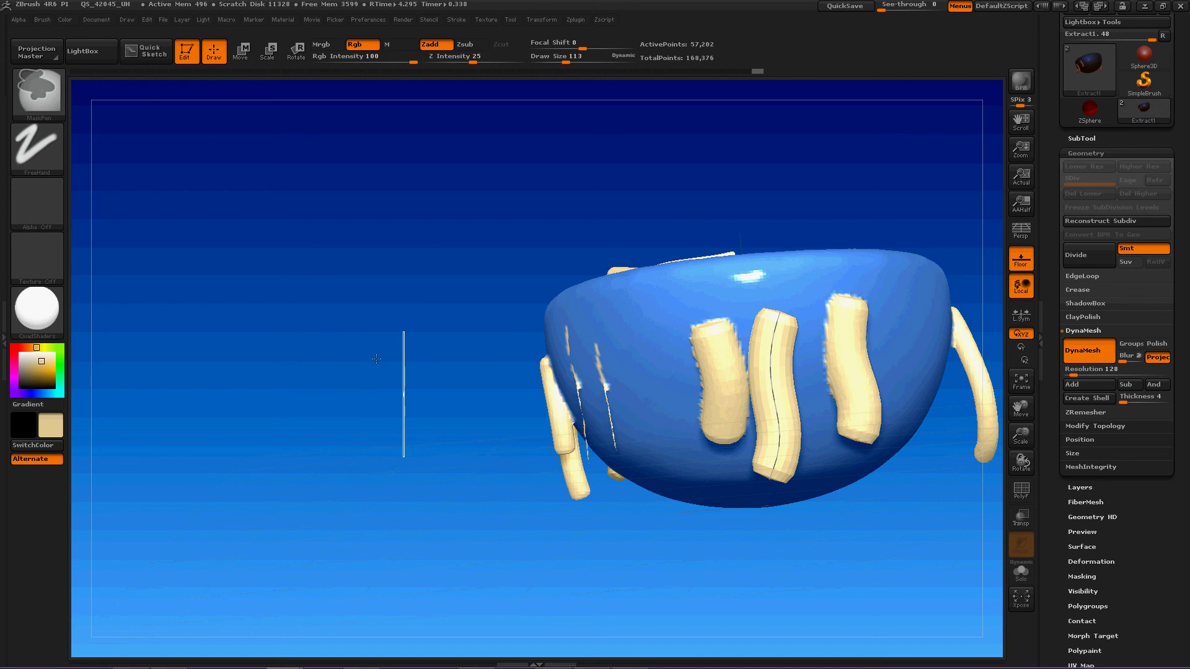
pyautogui.keyDown('ctrl'); pyautogui.moveTo(406, 335); pyautogui.dragTo(418, 360); pyautogui.keyUp('ctrl')
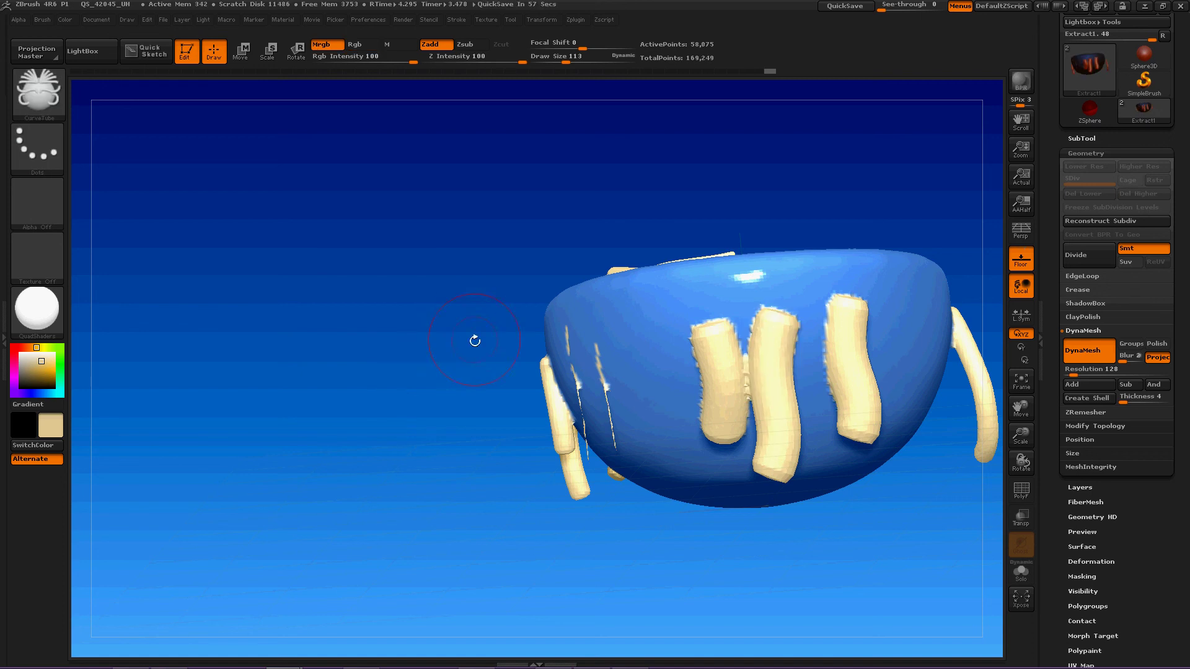
pyautogui.press('f')
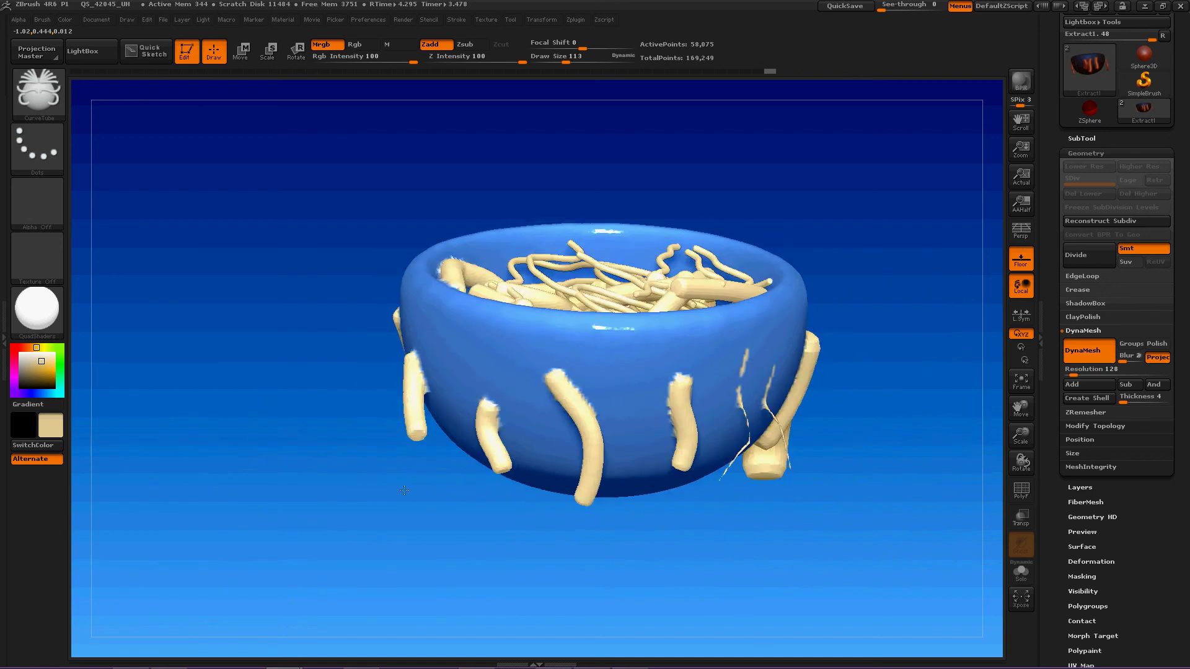
pyautogui.moveTo(402, 490); pyautogui.dragTo(466, 401)
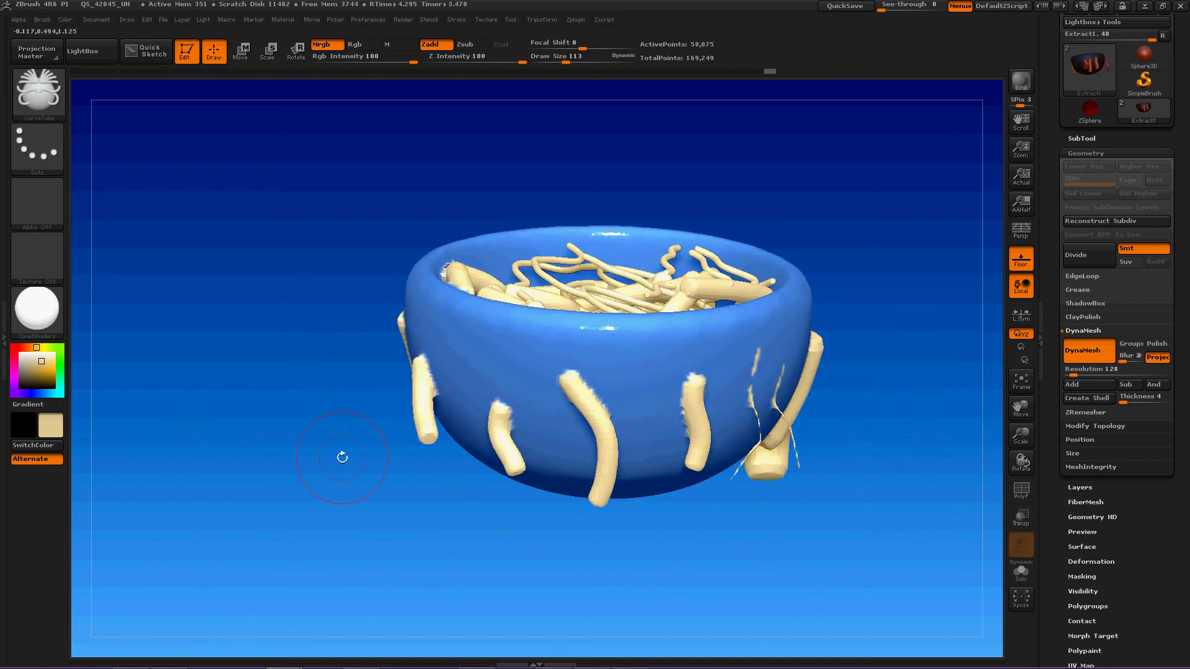
pyautogui.moveTo(341, 456); pyautogui.dragTo(336, 426)
pyautogui.moveTo(734, 411); pyautogui.dragTo(725, 423)
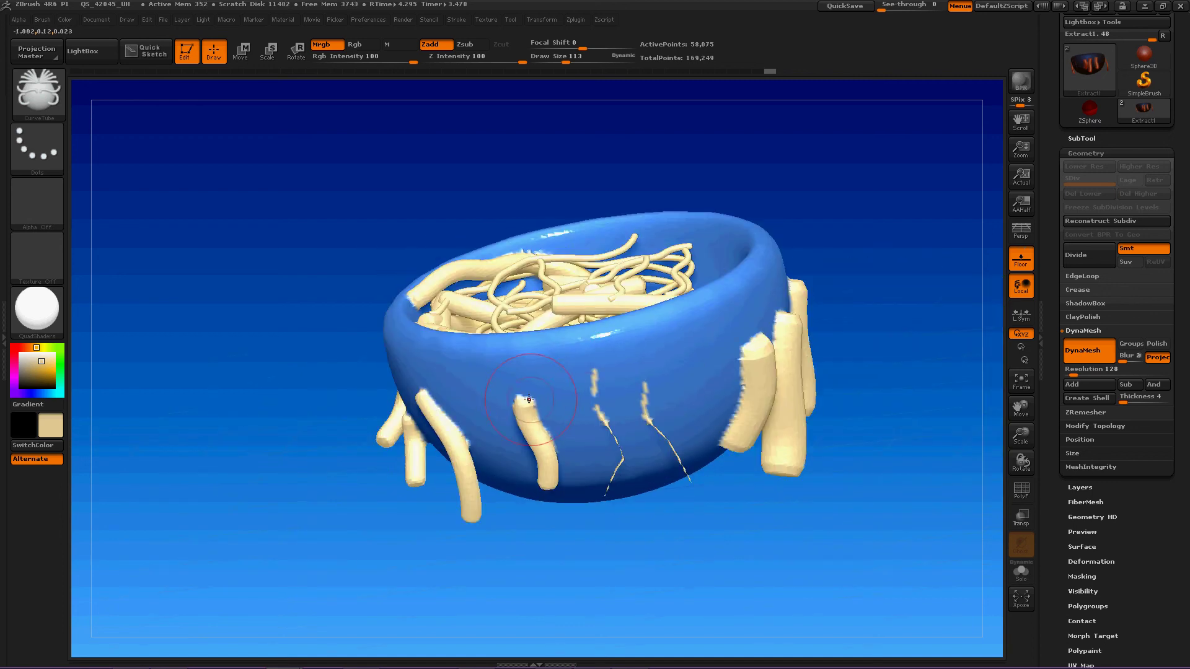
pyautogui.moveTo(934, 321)
pyautogui.mouseDown()
pyautogui.moveTo(895, 343)
pyautogui.moveTo(865, 302)
pyautogui.mouseUp()
pyautogui.moveTo(864, 391)
pyautogui.keyDown('alt'); pyautogui.mouseDown()
pyautogui.moveTo(865, 448)
pyautogui.moveTo(908, 414)
pyautogui.mouseUp(); pyautogui.keyUp('alt')
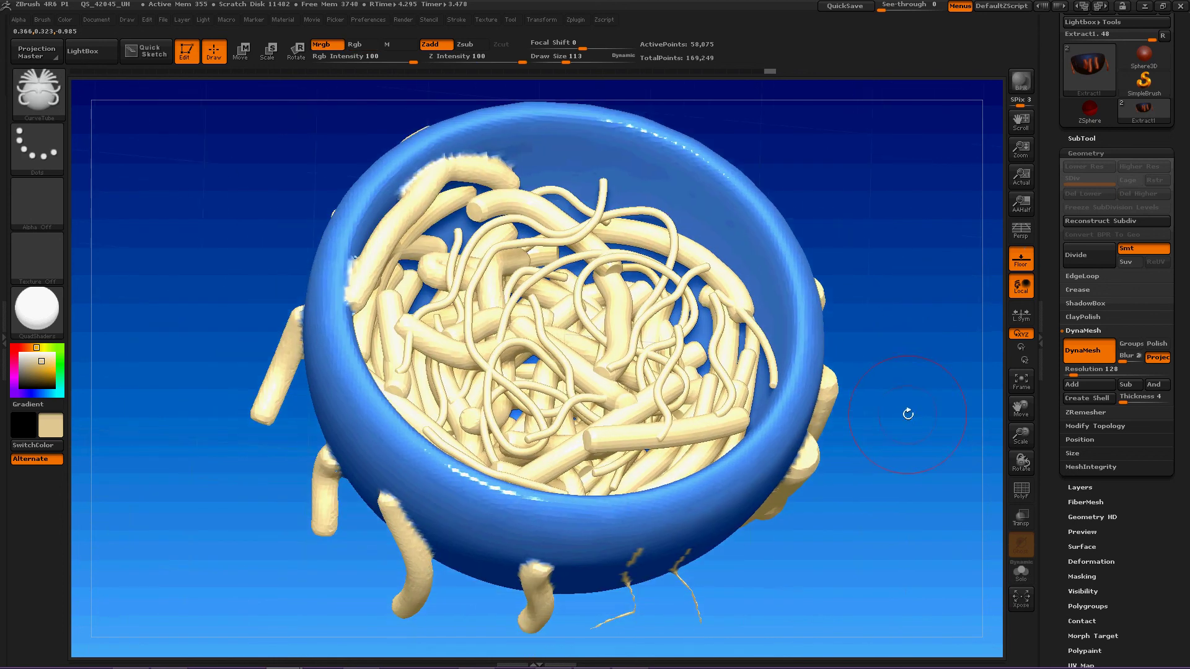